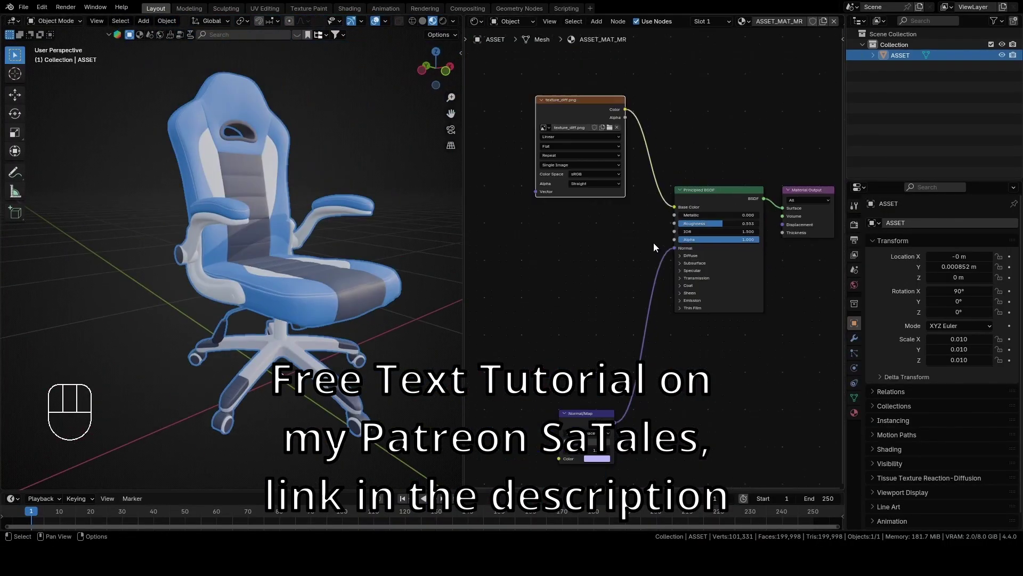
Step: Show the finished blue chair in Material Preview beside its full shader node tree
drag(631, 151, 665, 193)
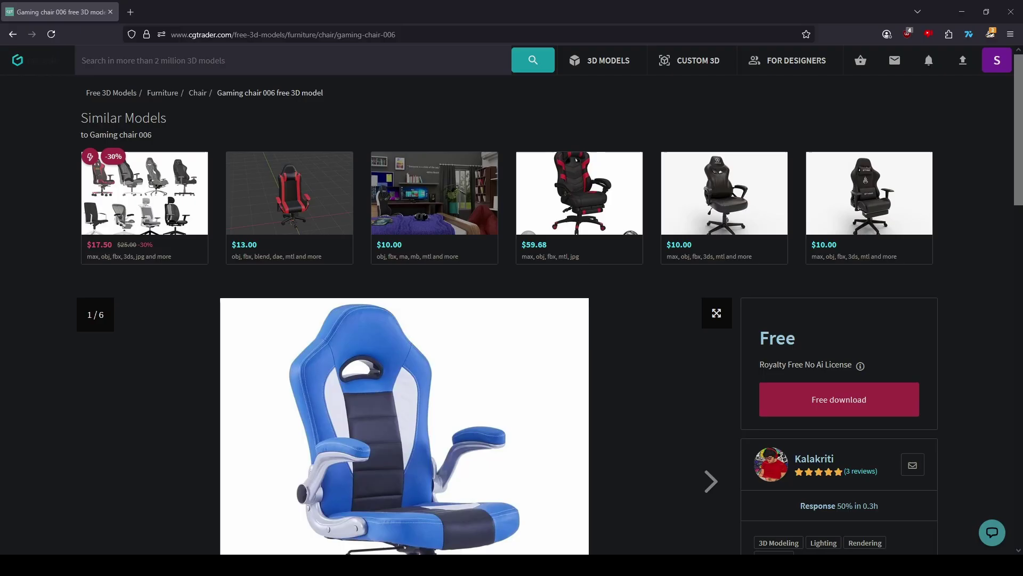
Step: Download the free Gaming chair 006 model as fbx.zip from its CGTrader page
scroll(996, 213, down, 3)
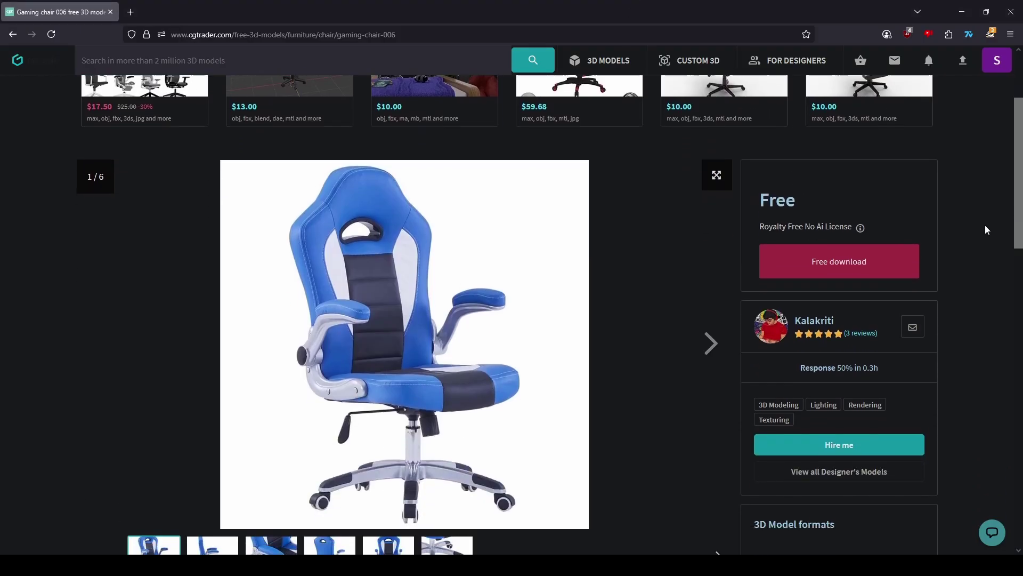
scroll(986, 228, down, 2)
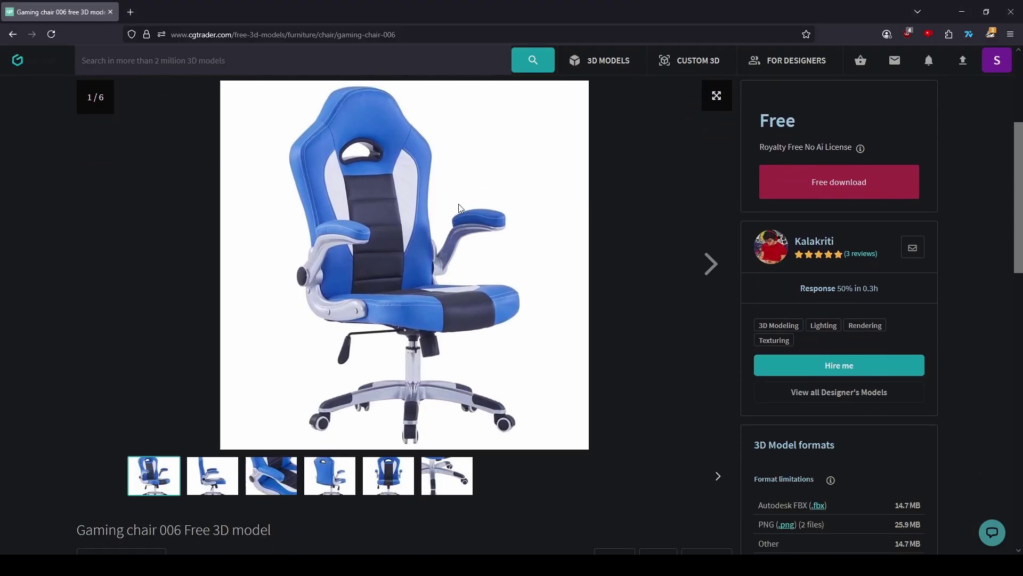
scroll(549, 262, up, 2)
scroll(548, 266, down, 4)
scroll(555, 267, up, 2)
click(864, 184)
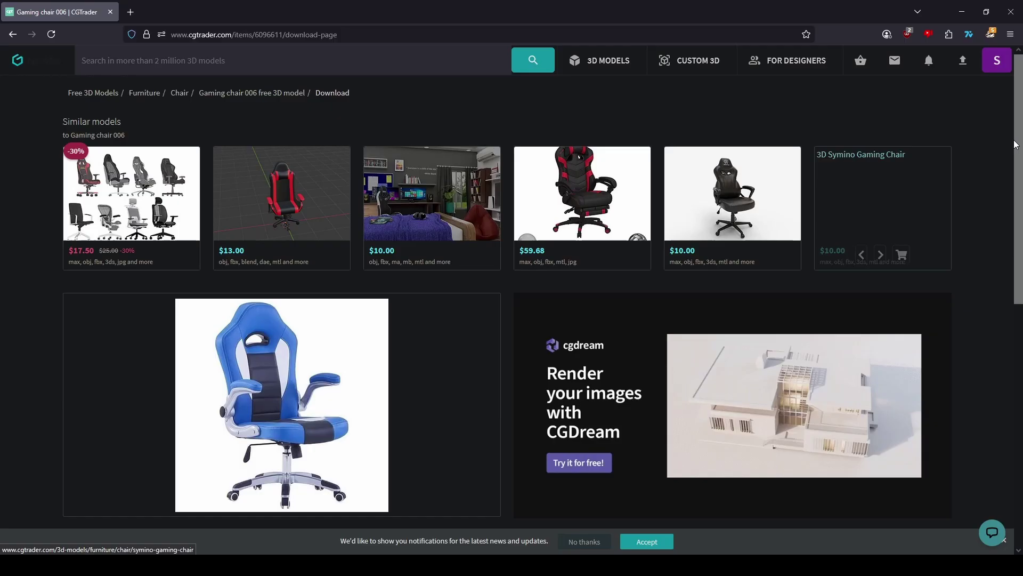
scroll(1019, 193, down, 3)
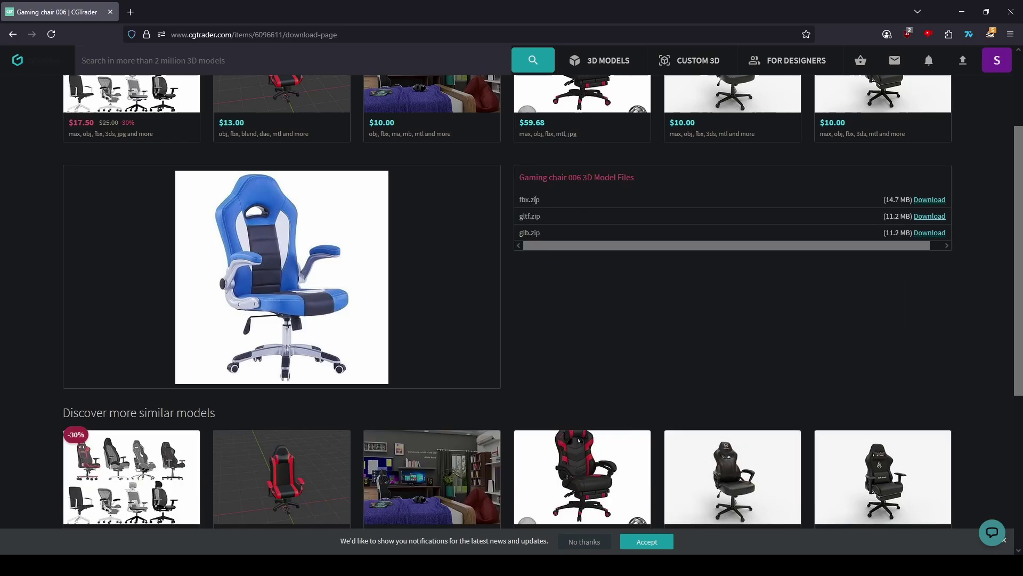
click(930, 202)
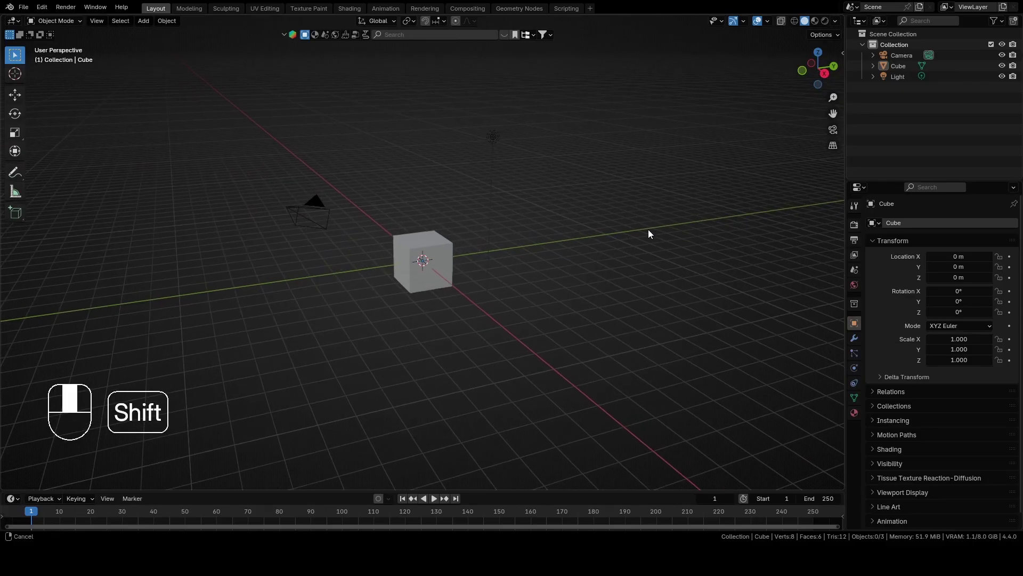
Step: Delete the default cube, camera and light from the scene
scroll(650, 236, up, 2)
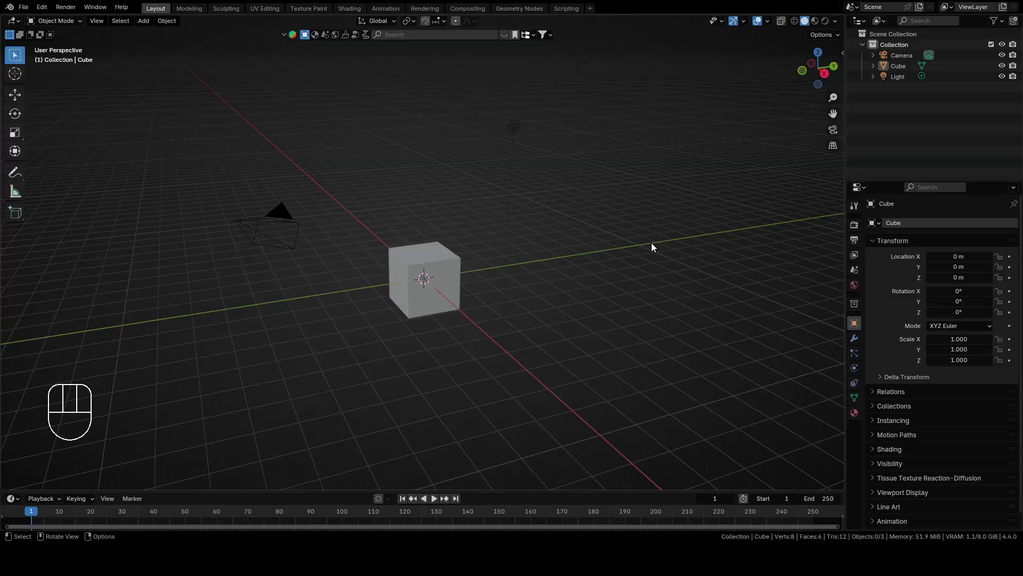
key(a)
key(x)
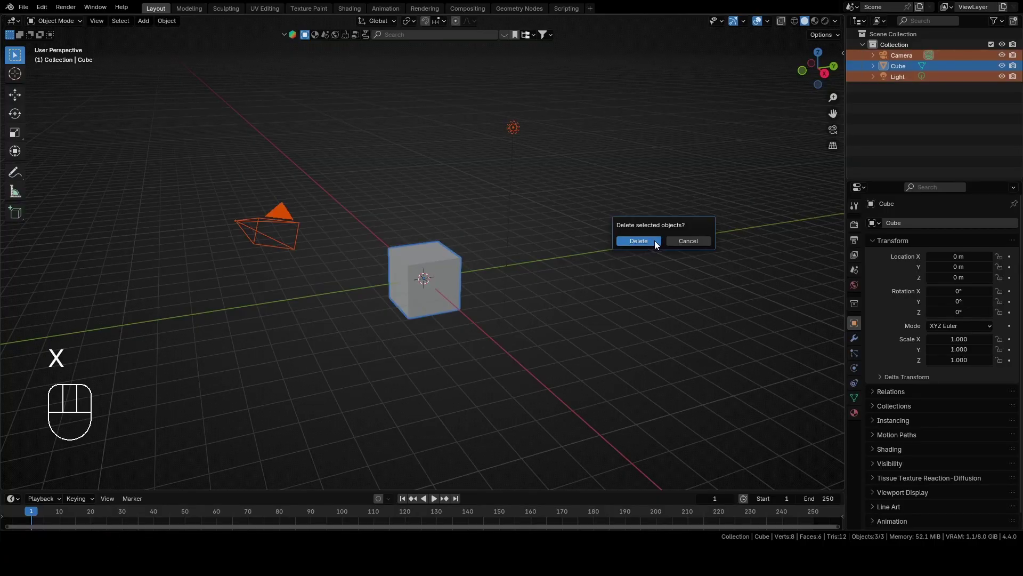
click(655, 241)
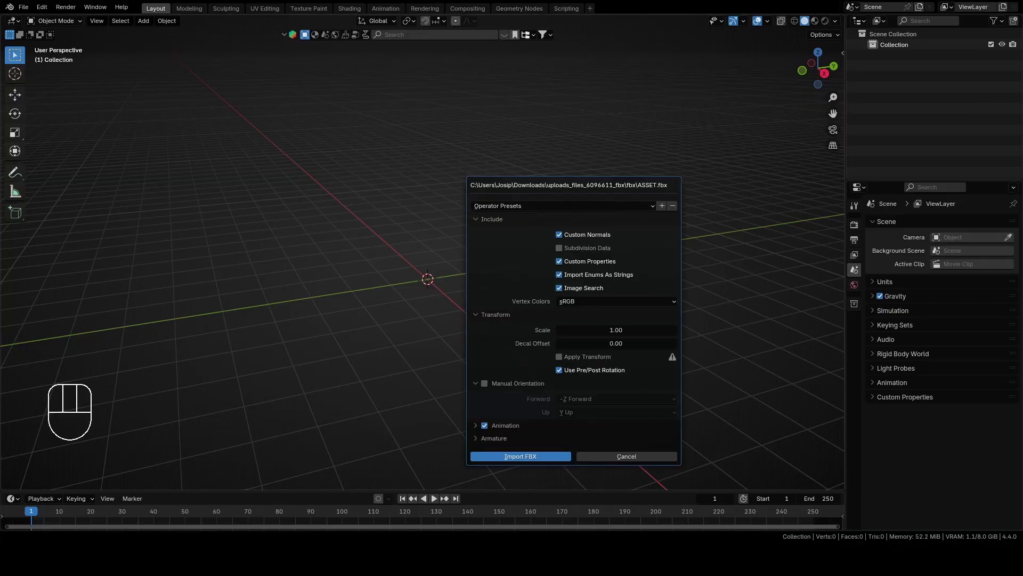
Step: Import ASSET.fbx and frame the gaming chair in the viewport
click(542, 456)
key(KP_Decimal)
middle_drag(463, 270, 480, 293)
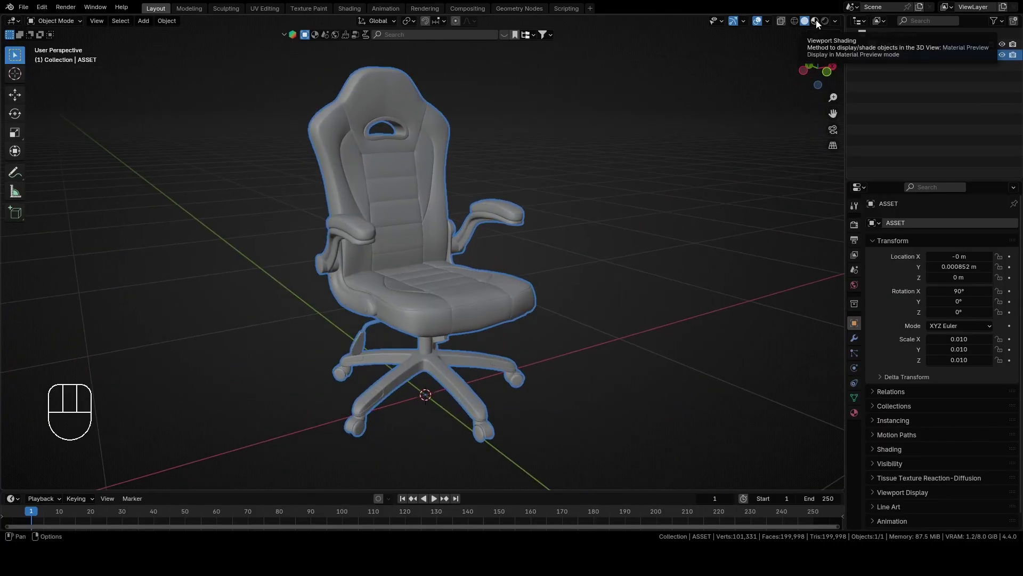
Step: Switch to Material Preview and show the ASSET_MAT_MR material in a Shader Editor beside the viewport
click(816, 20)
mouse_move(503, 358)
middle_down()
mouse_move(554, 353)
mouse_move(490, 358)
mouse_move(533, 336)
middle_up()
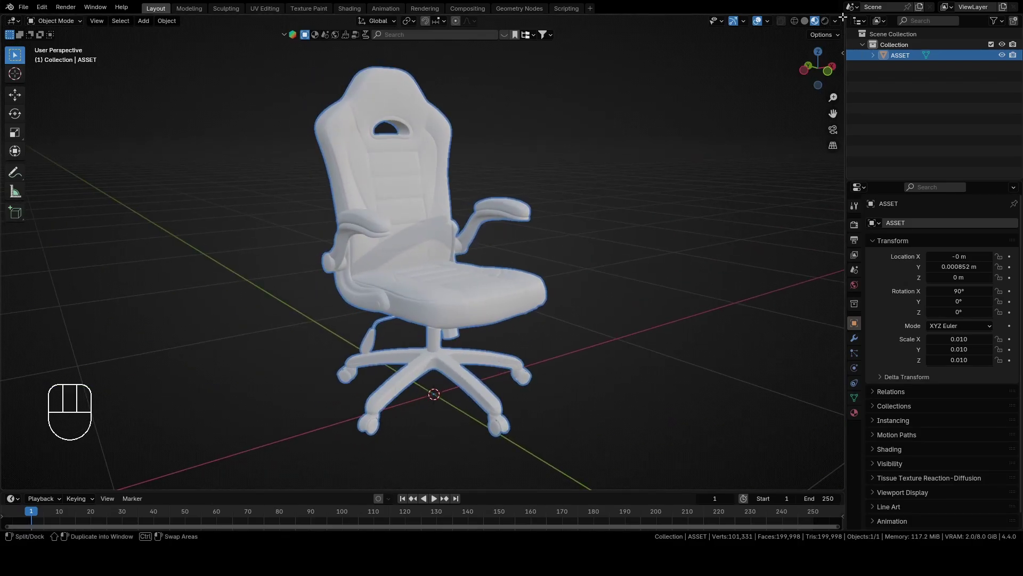
drag(843, 17, 463, 77)
click(478, 21)
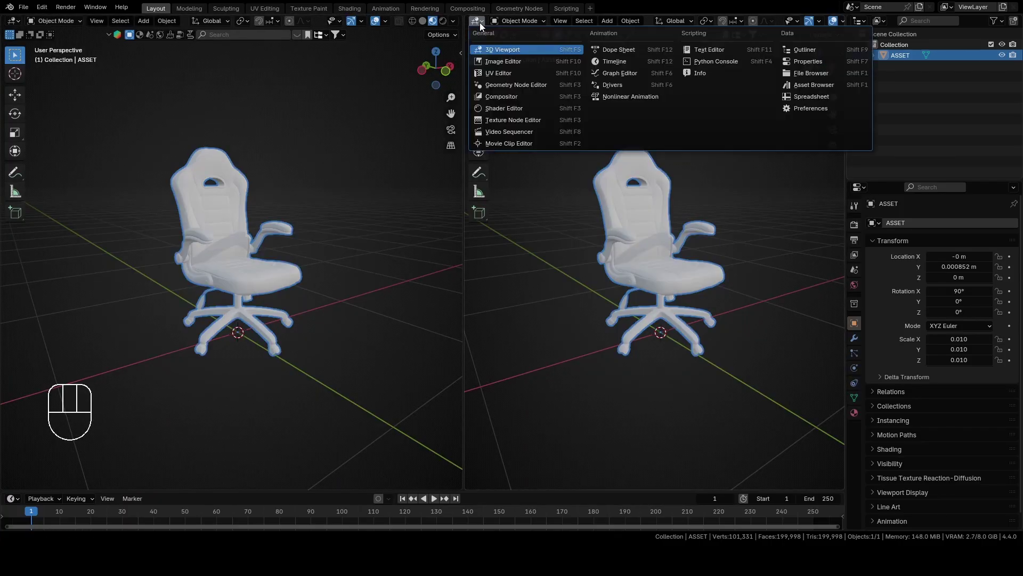
click(503, 110)
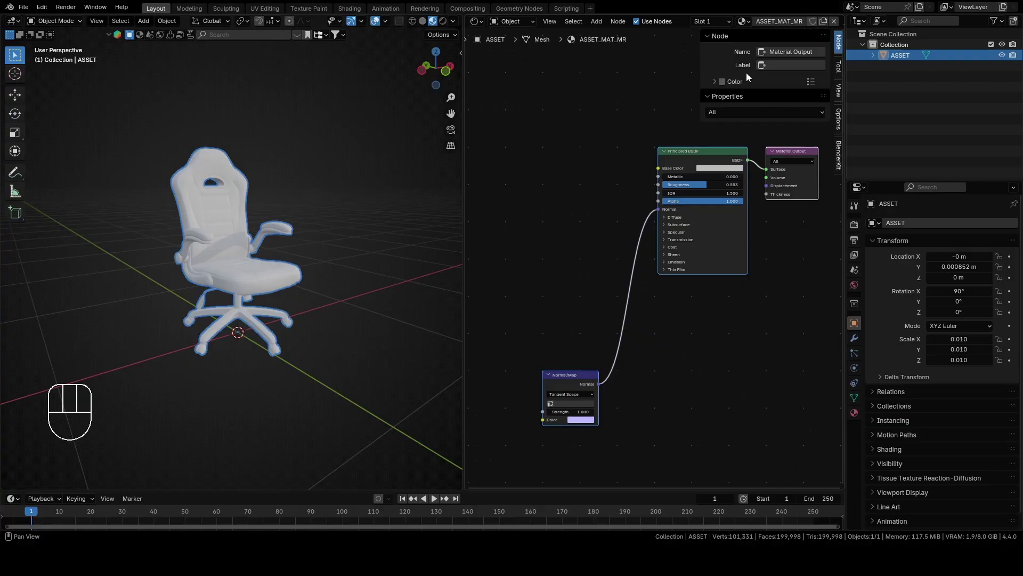
Step: Add a texture_diff.png image node and link its Color to Principled BSDF Base Color
key(n)
scroll(663, 206, up, 2)
middle_drag(637, 194, 666, 183)
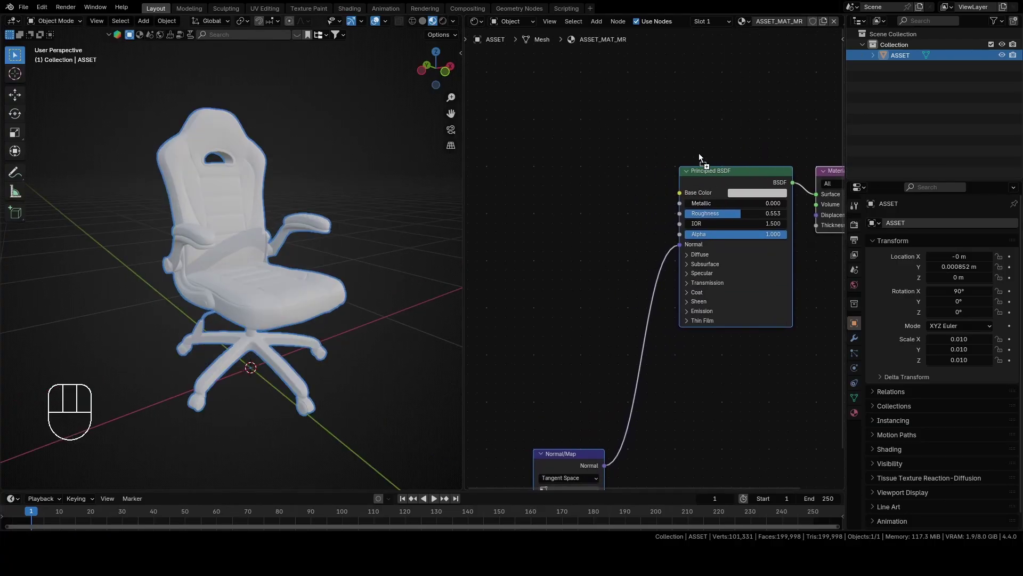
drag(639, 138, 531, 60)
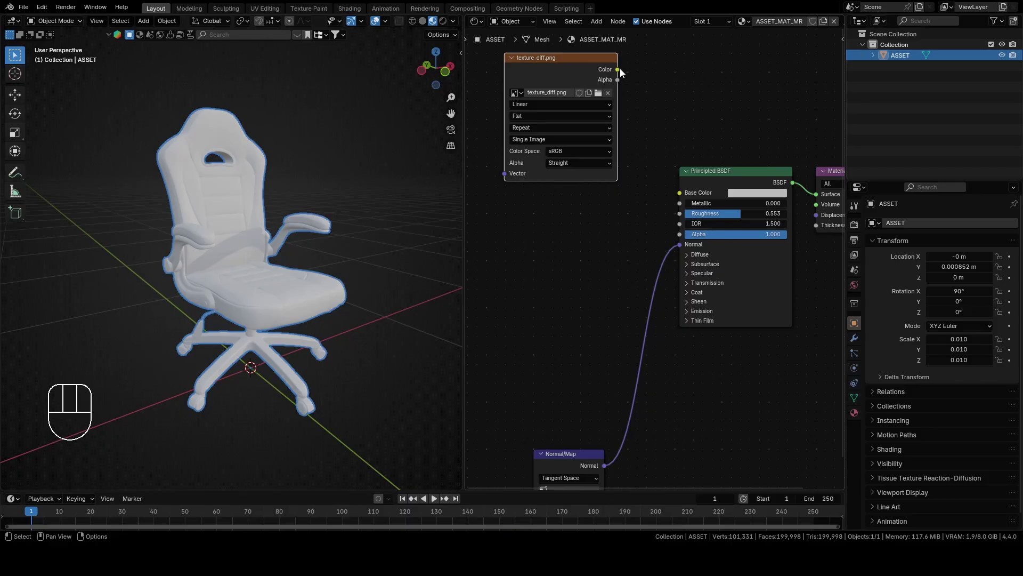
drag(618, 69, 675, 192)
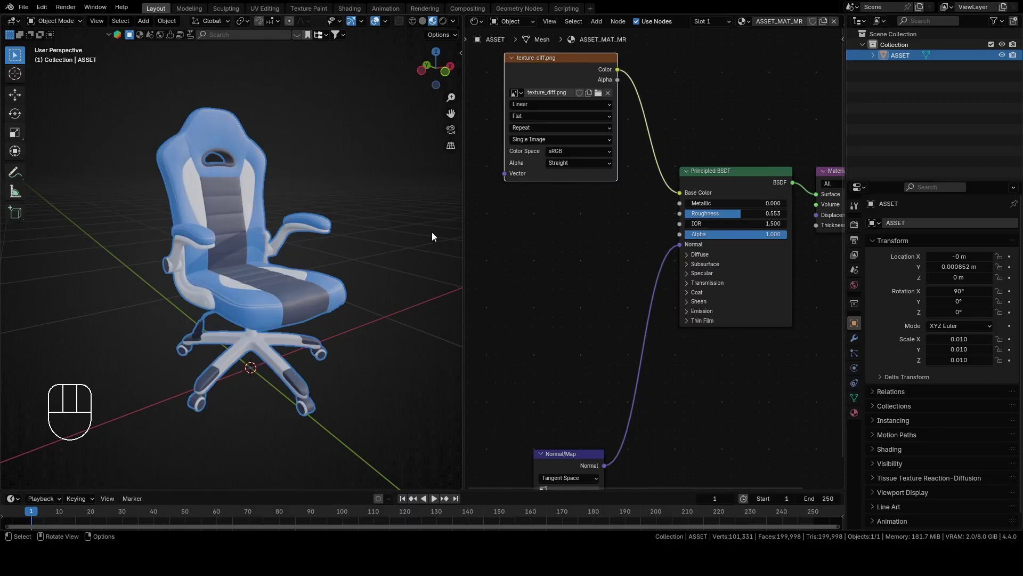
middle_drag(431, 232, 383, 184)
scroll(331, 264, up, 5)
middle_drag(330, 268, 296, 269)
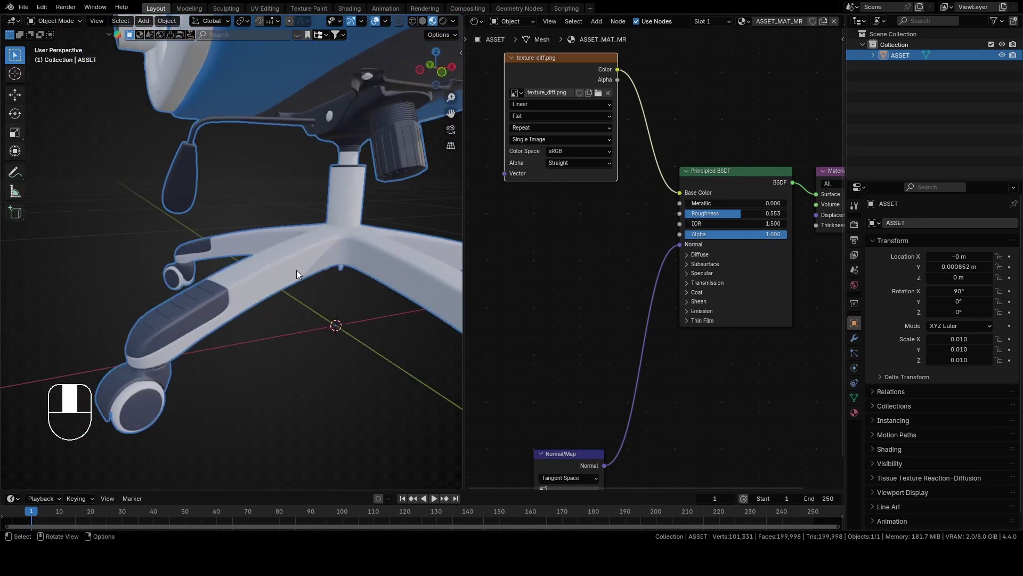
scroll(296, 270, down, 7)
Step: Add texture_metal.png and connect its Color to the Principled BSDF Metallic input
shift+middle_drag(353, 196, 373, 268)
scroll(693, 267, down, 2)
drag(616, 108, 617, 53)
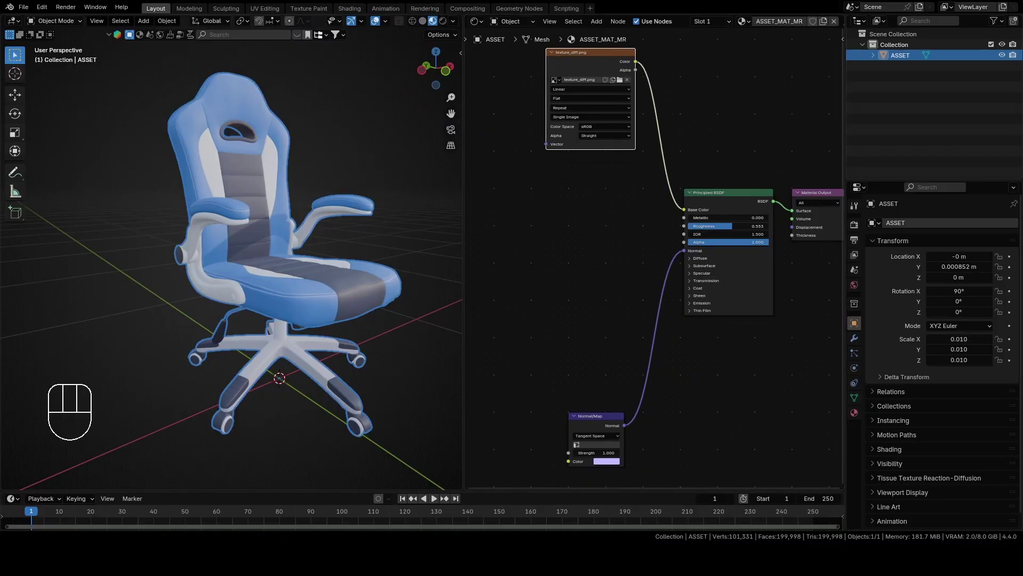
drag(544, 198, 570, 138)
scroll(547, 190, up, 2)
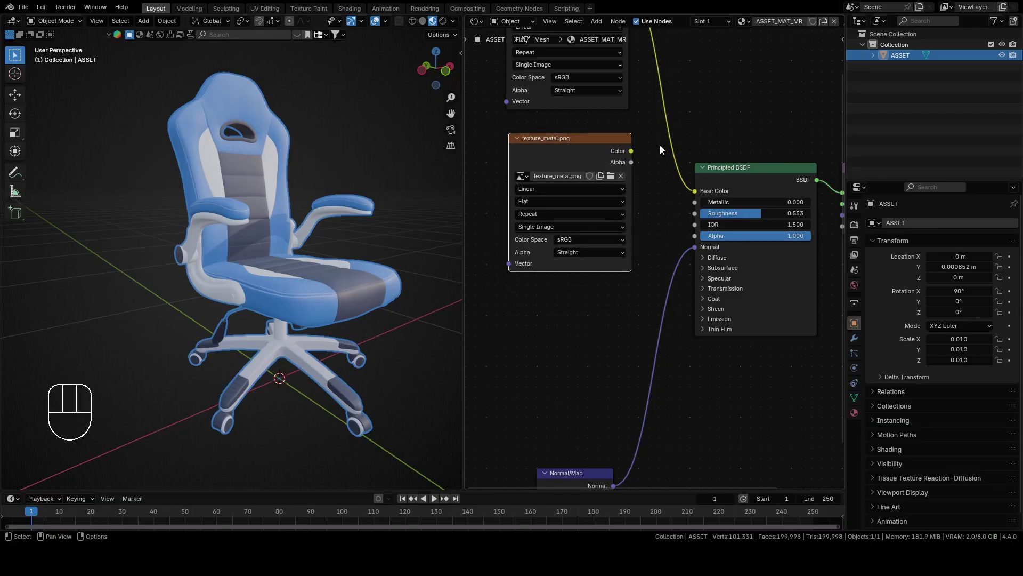
drag(631, 151, 681, 212)
Step: Set texture_metal.png's colour space to Non-Color
middle_drag(350, 363, 253, 369)
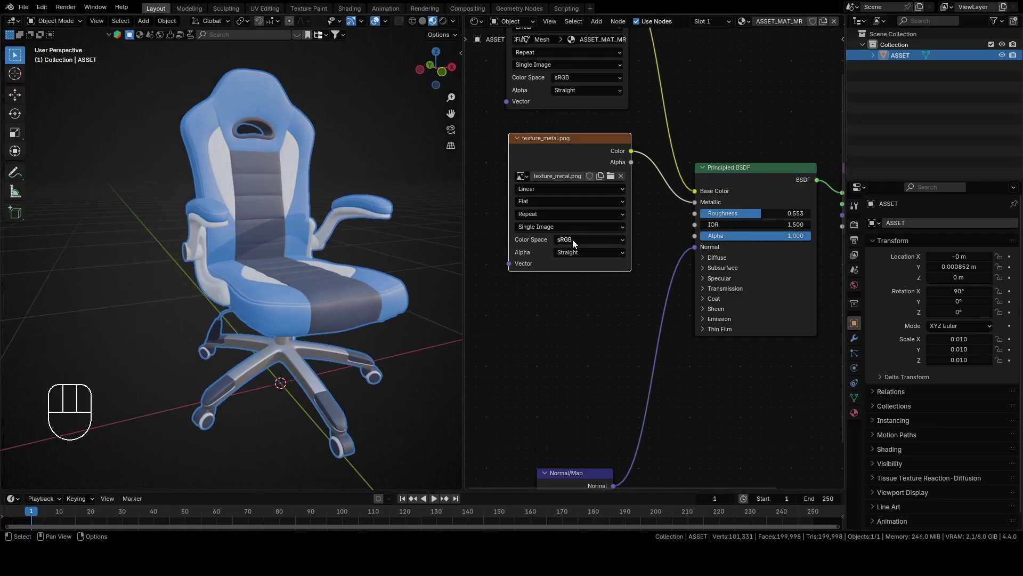
scroll(587, 240, down, 2)
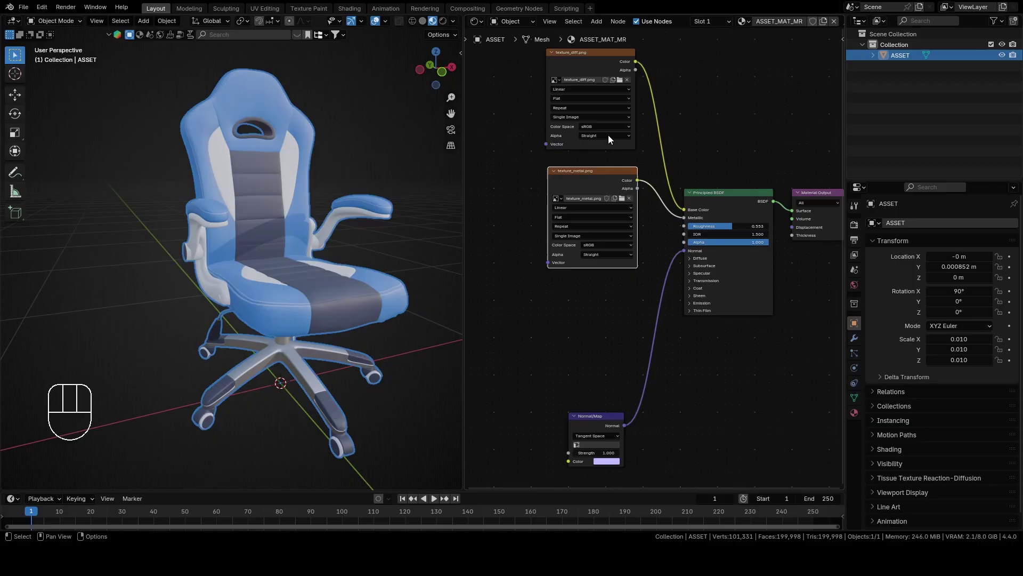
scroll(627, 232, up, 1)
click(610, 241)
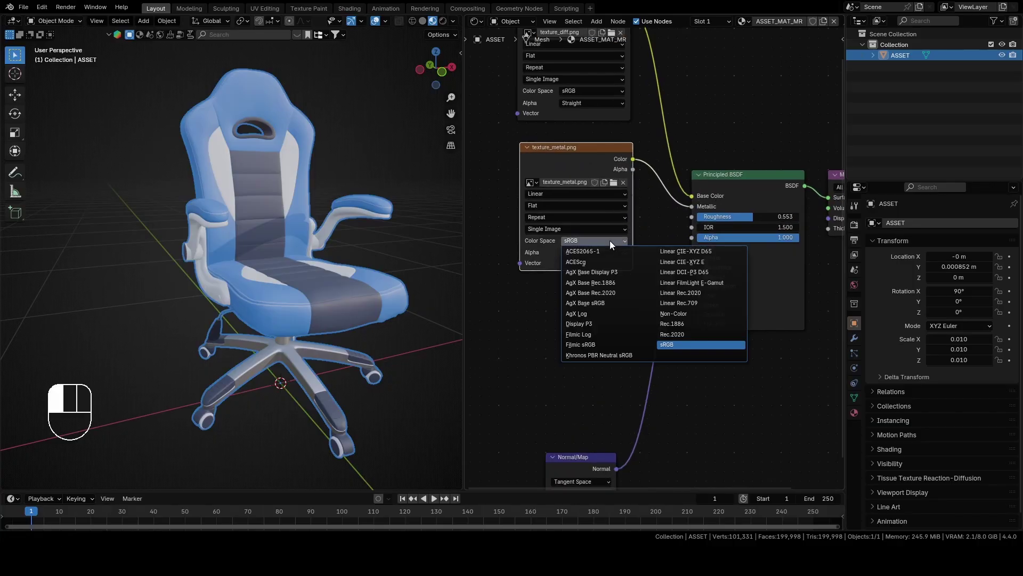
click(693, 314)
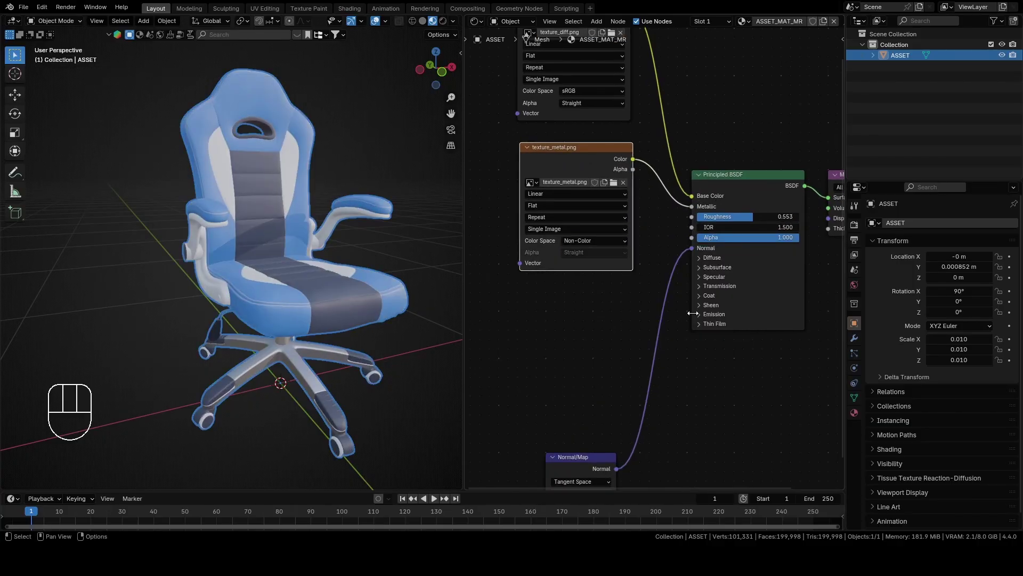
middle_drag(208, 275, 341, 282)
scroll(520, 235, down, 2)
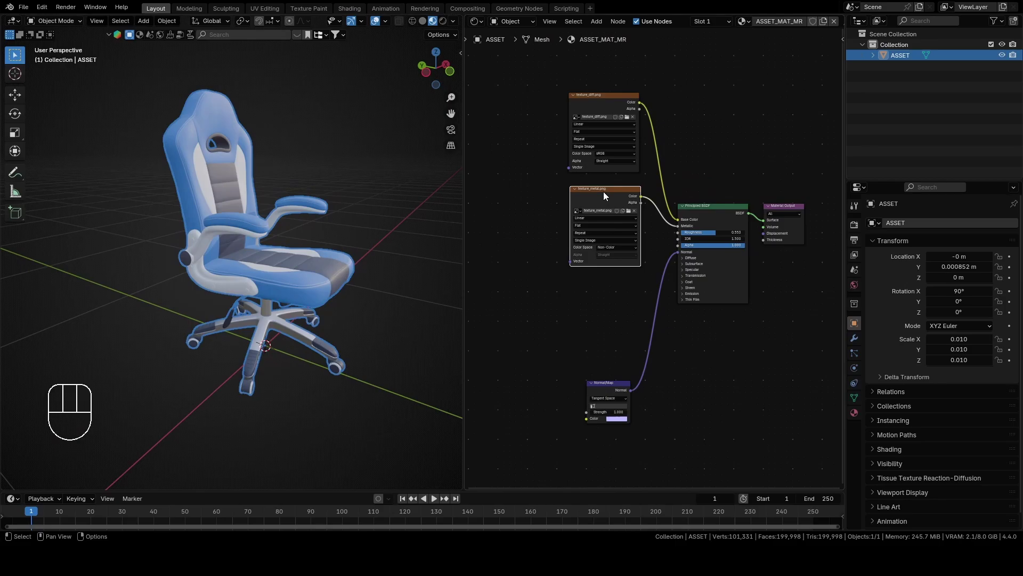
Step: Add texture_rough.png and connect its Color to the Principled BSDF Roughness input
scroll(751, 181, up, 2)
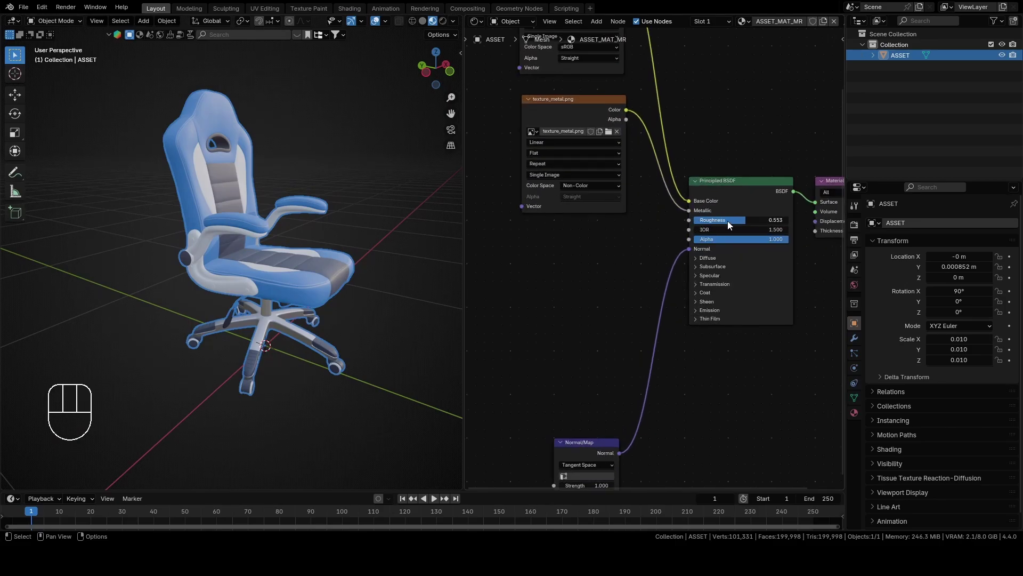
mouse_move(1022, 240)
mouse_down()
mouse_move(530, 249)
mouse_move(715, 183)
mouse_up()
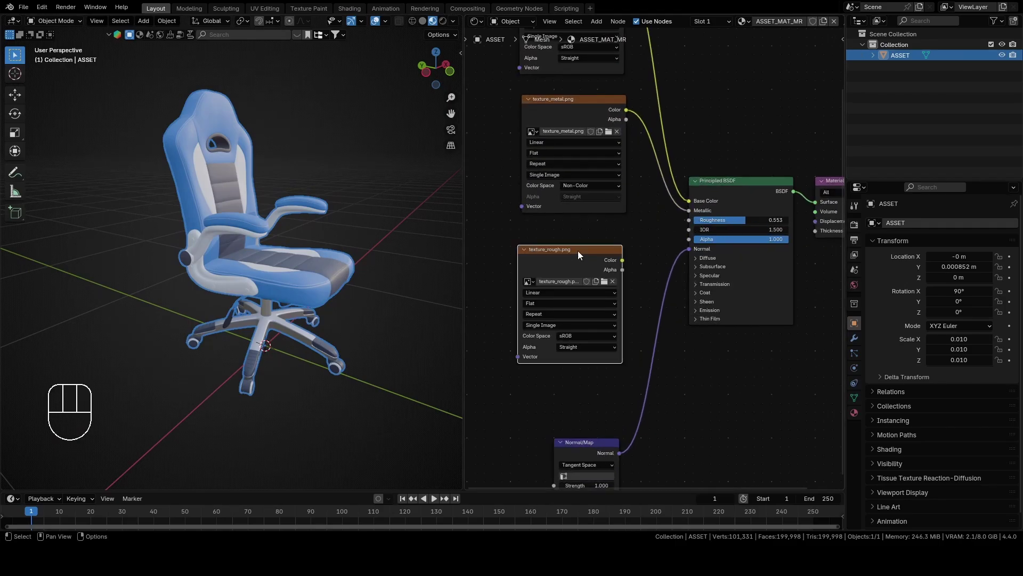
scroll(611, 356, up, 1)
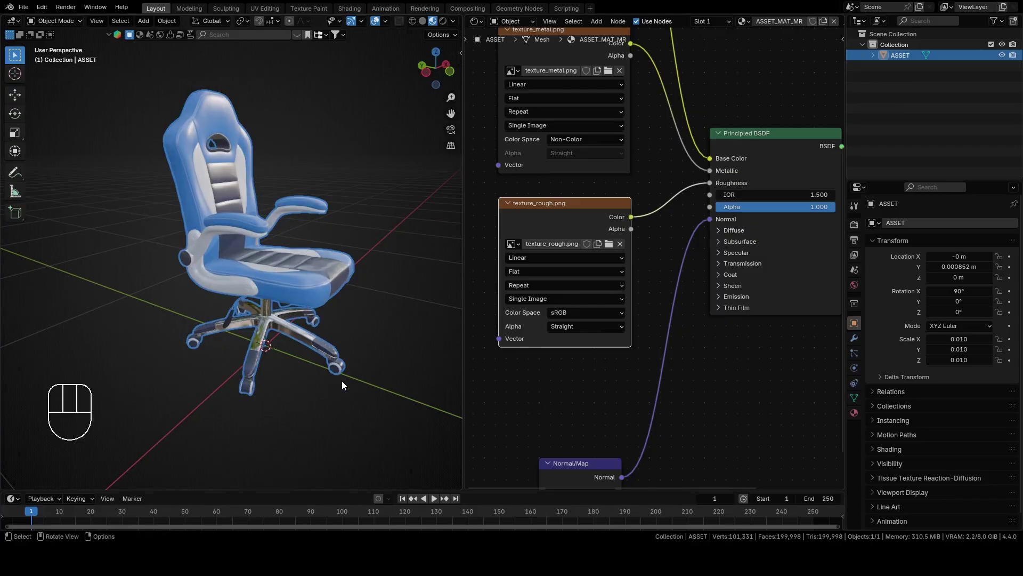
mouse_move(341, 380)
middle_down()
mouse_move(309, 377)
mouse_move(319, 388)
middle_up()
Step: Set texture_rough.png's colour space to Non-Color
scroll(340, 406, up, 5)
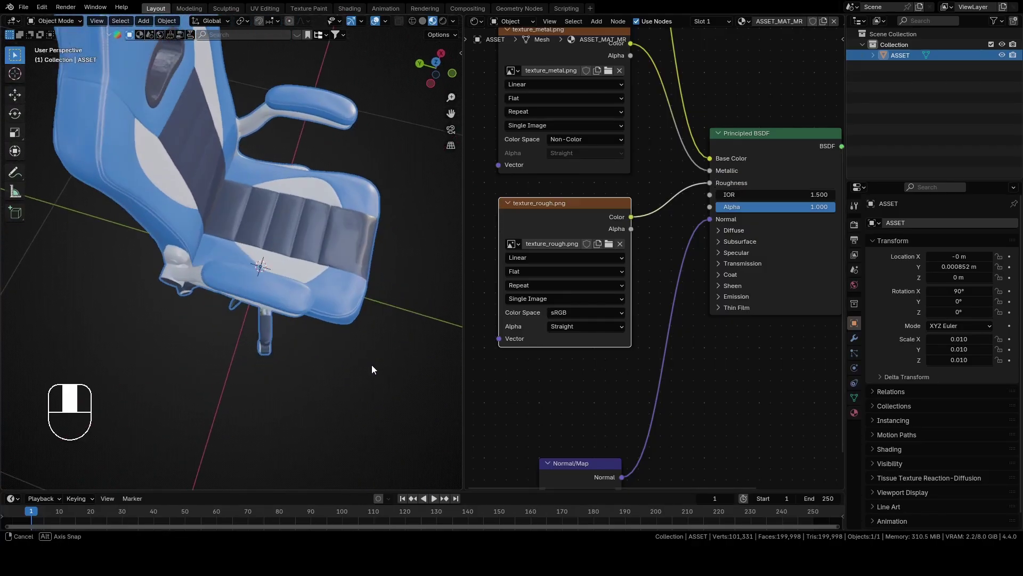
scroll(372, 365, down, 3)
scroll(337, 327, up, 4)
click(573, 313)
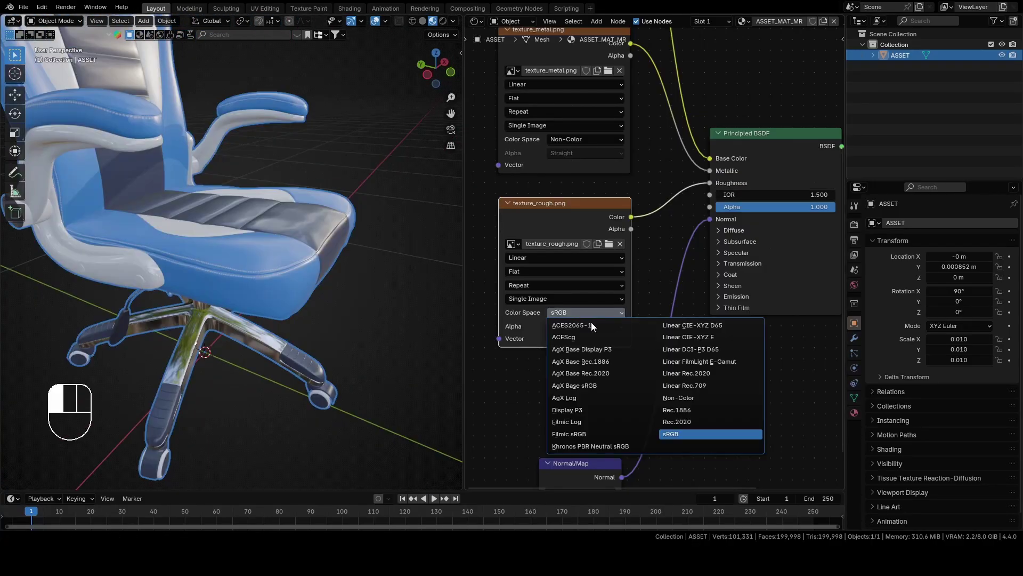
click(692, 396)
scroll(345, 294, up, 2)
scroll(344, 294, down, 6)
middle_drag(344, 293, 216, 249)
Step: Replace the old Normal Map node with a new one linked to the BSDF Normal input
scroll(608, 251, down, 3)
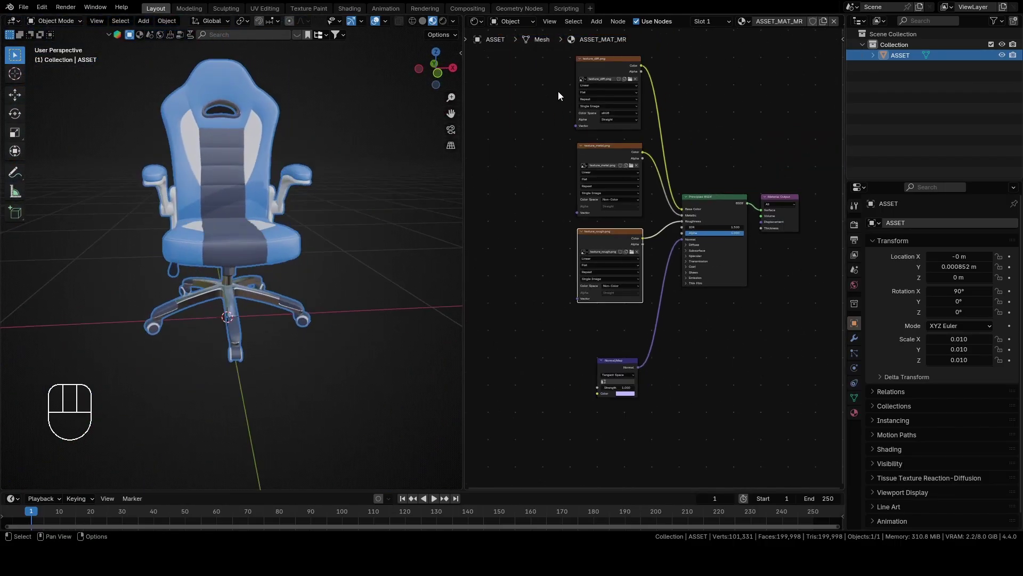
drag(541, 54, 624, 199)
scroll(609, 275, up, 3)
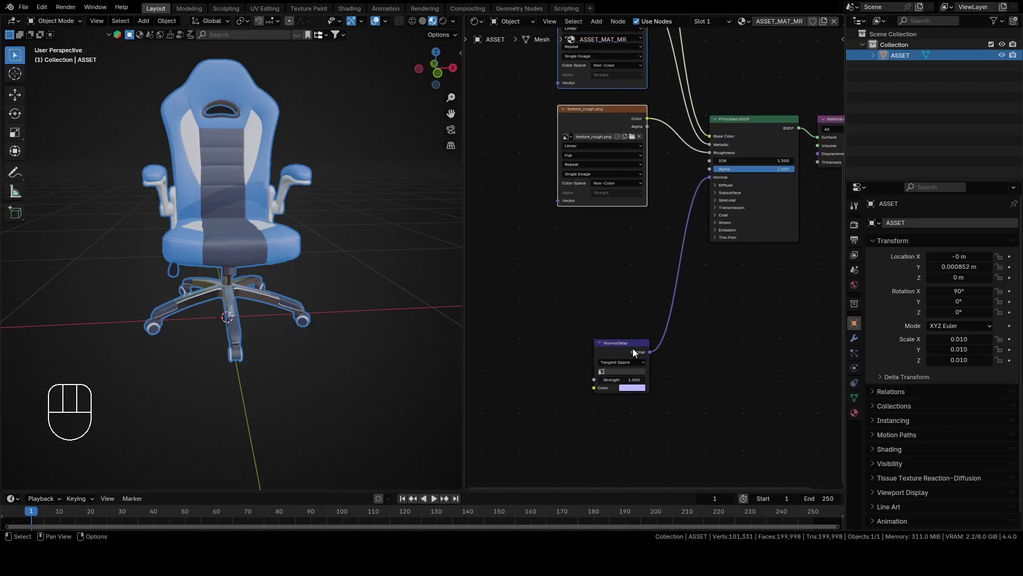
click(632, 348)
key(x)
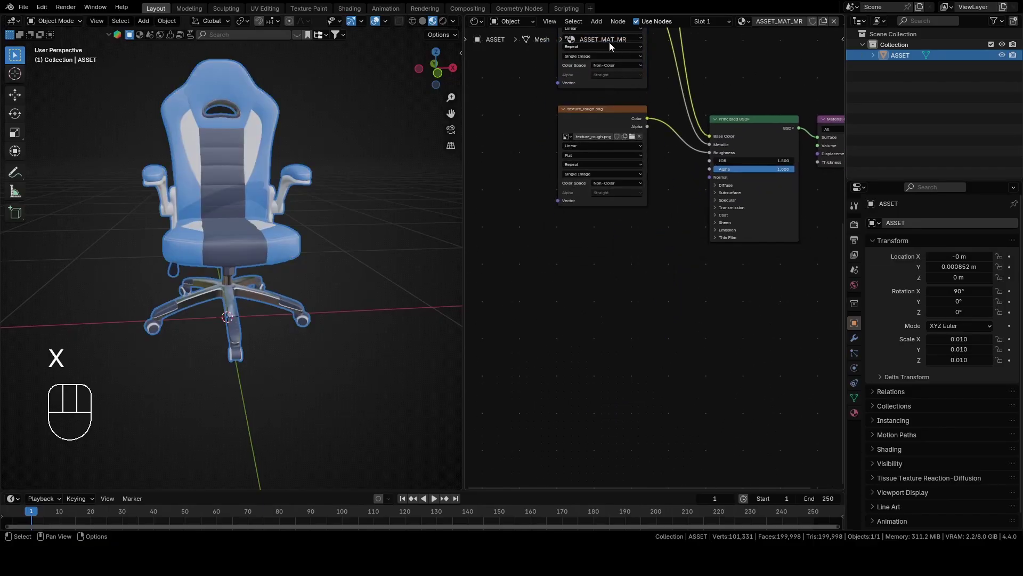
click(597, 22)
mouse_move(626, 101)
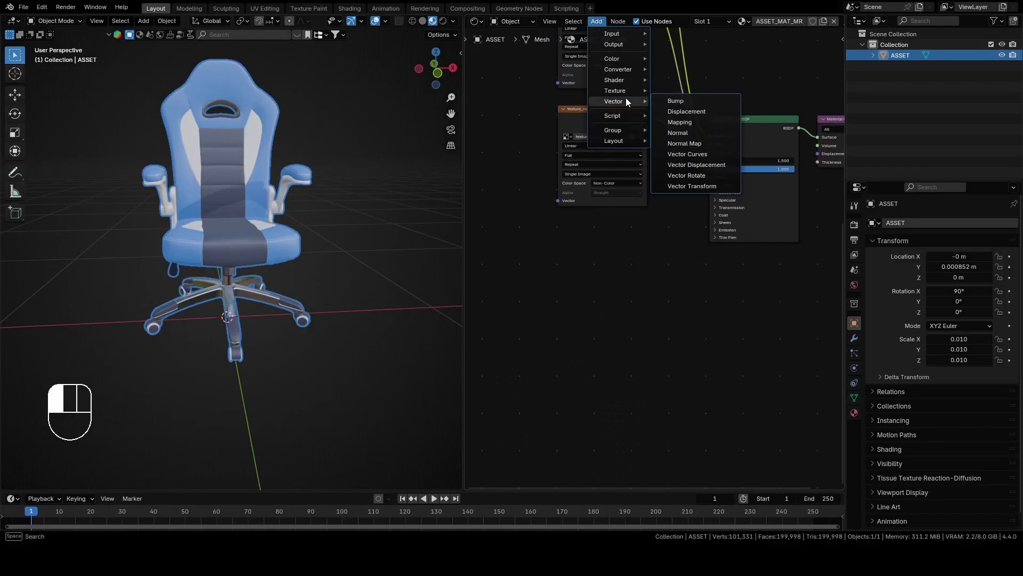
click(688, 144)
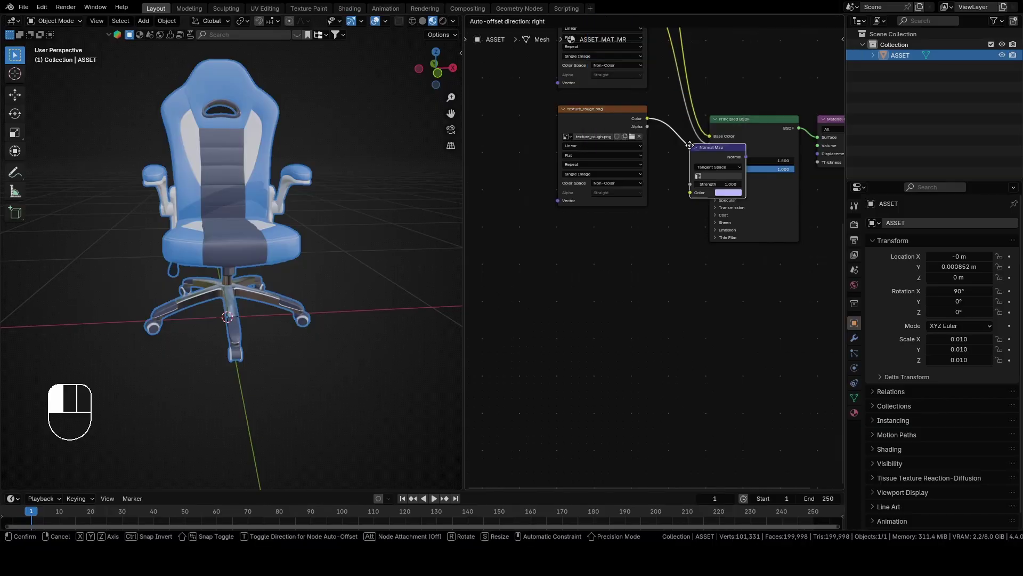
click(620, 248)
drag(677, 261, 710, 176)
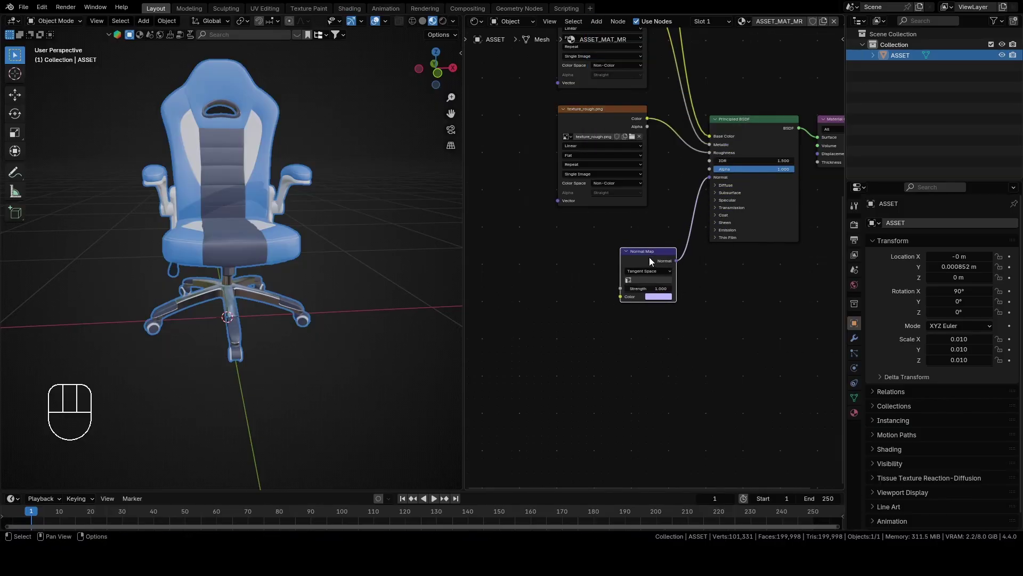
drag(649, 257, 674, 254)
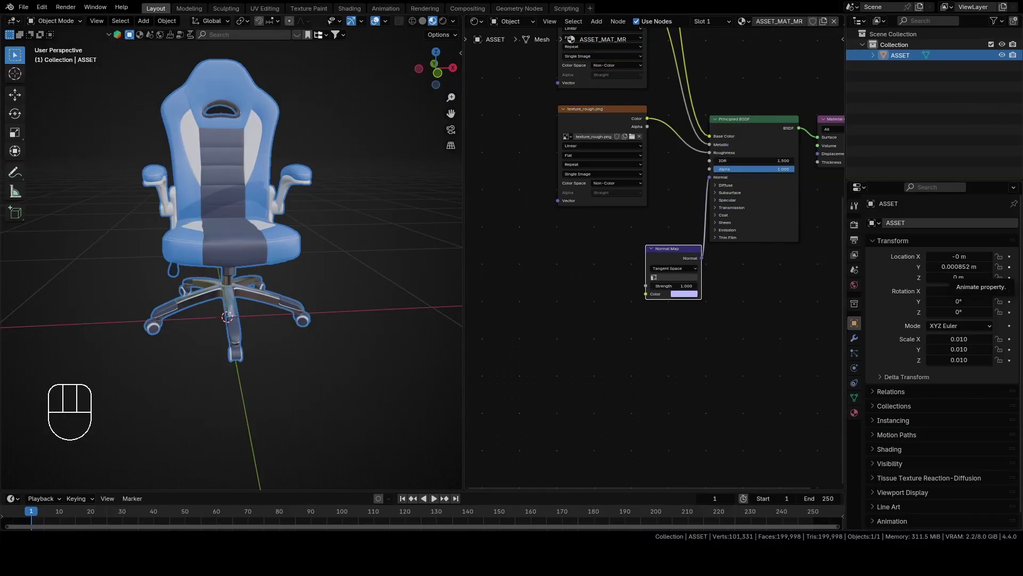
Step: Add texture_normal.png and connect its Color to the Normal Map Color input
drag(506, 273, 507, 274)
middle_drag(574, 285, 627, 234)
scroll(630, 229, up, 2)
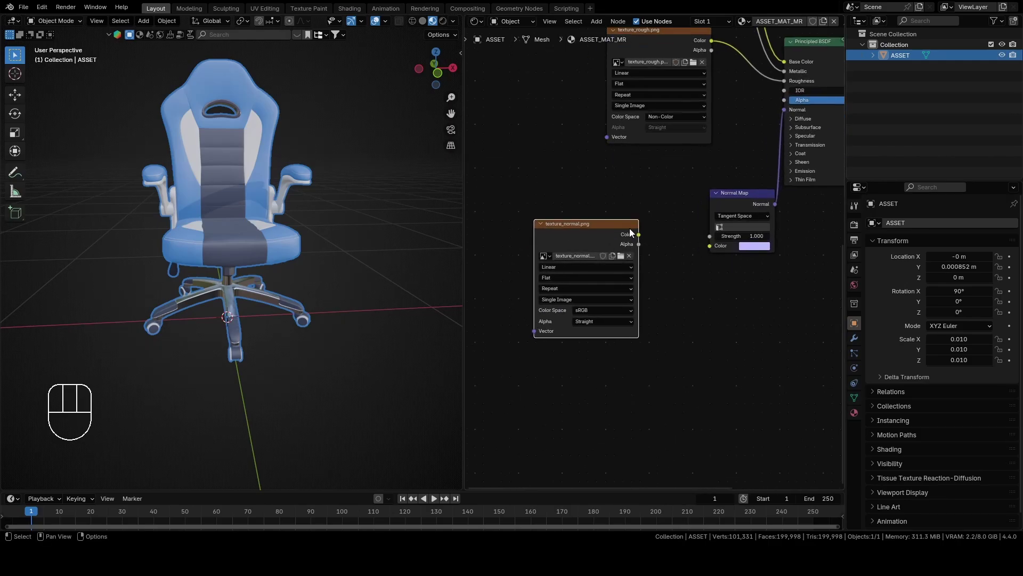
scroll(565, 223, up, 1)
drag(634, 228, 724, 244)
middle_drag(316, 274, 355, 310)
scroll(375, 271, up, 4)
scroll(355, 310, up, 3)
middle_drag(355, 311, 360, 285)
scroll(359, 241, up, 5)
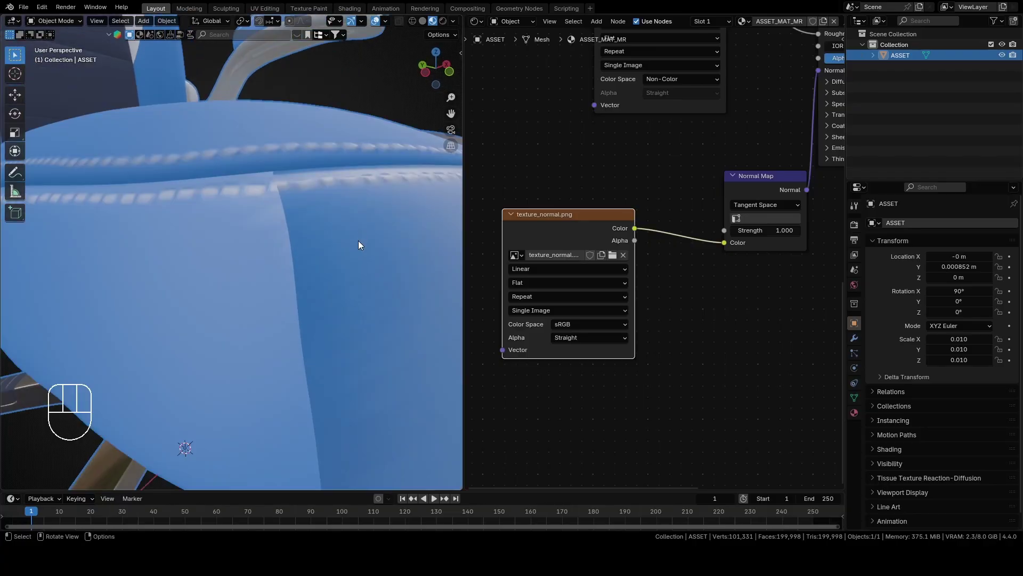
scroll(357, 249, down, 3)
scroll(267, 354, down, 5)
middle_drag(271, 337, 276, 306)
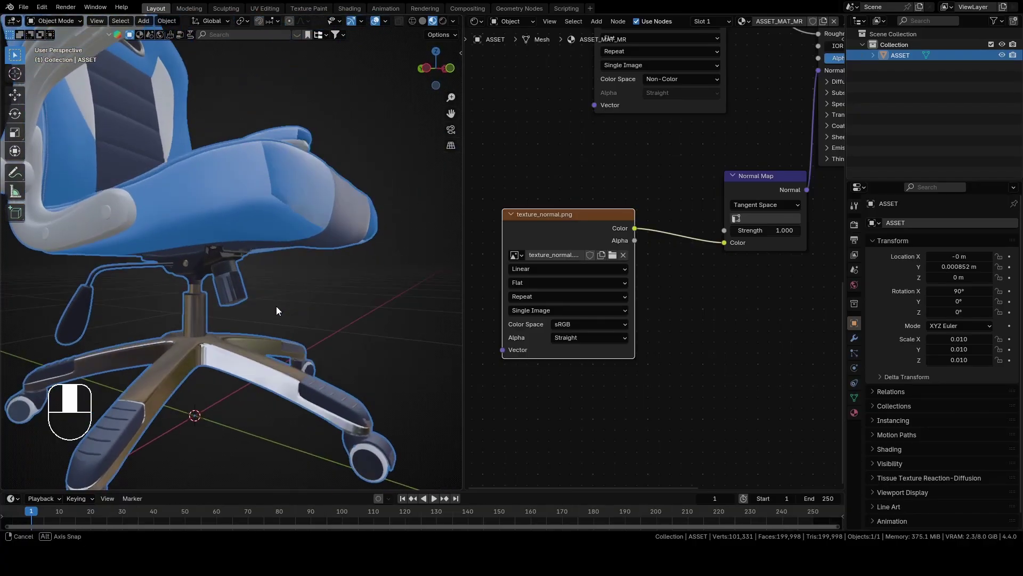
Step: Set texture_normal.png's colour space to Non-Color
click(590, 324)
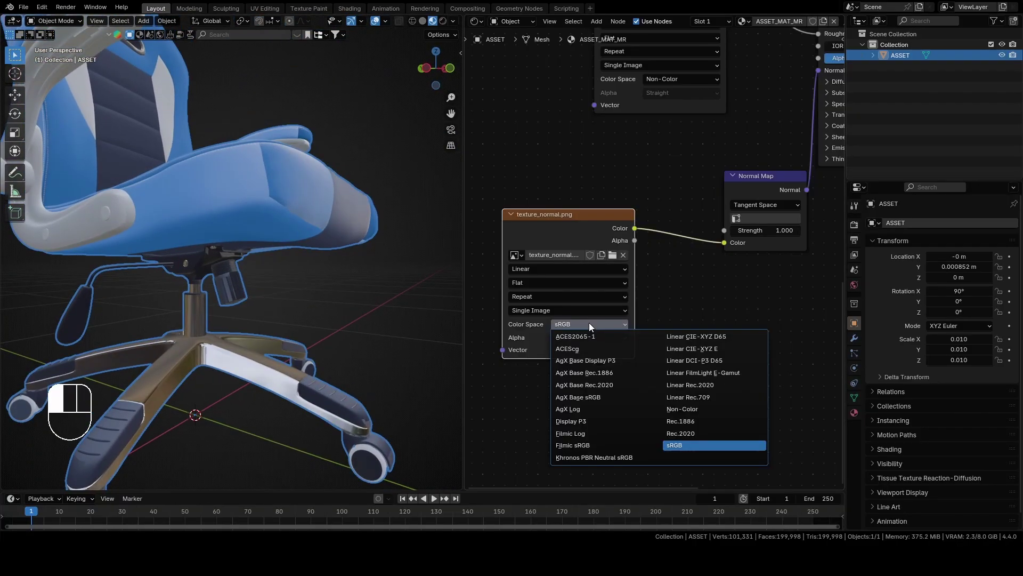
click(686, 409)
middle_drag(317, 193, 290, 247)
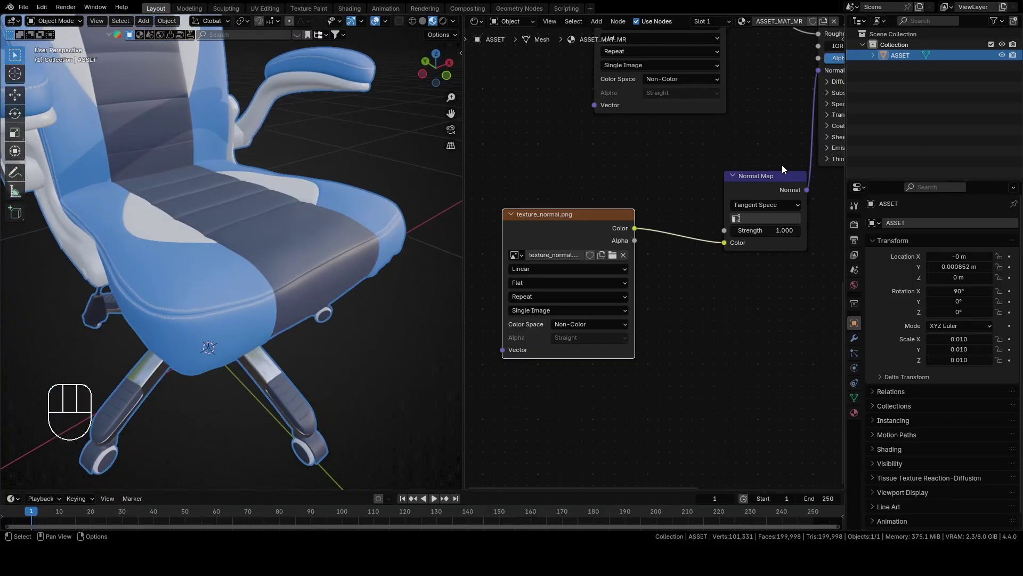
scroll(671, 213, down, 3)
middle_drag(672, 213, 613, 235)
click(677, 208)
Step: Rearrange the nodes, placing texture_normal.png beside the Normal Map and bringing texture_height.png into view
drag(678, 211, 666, 200)
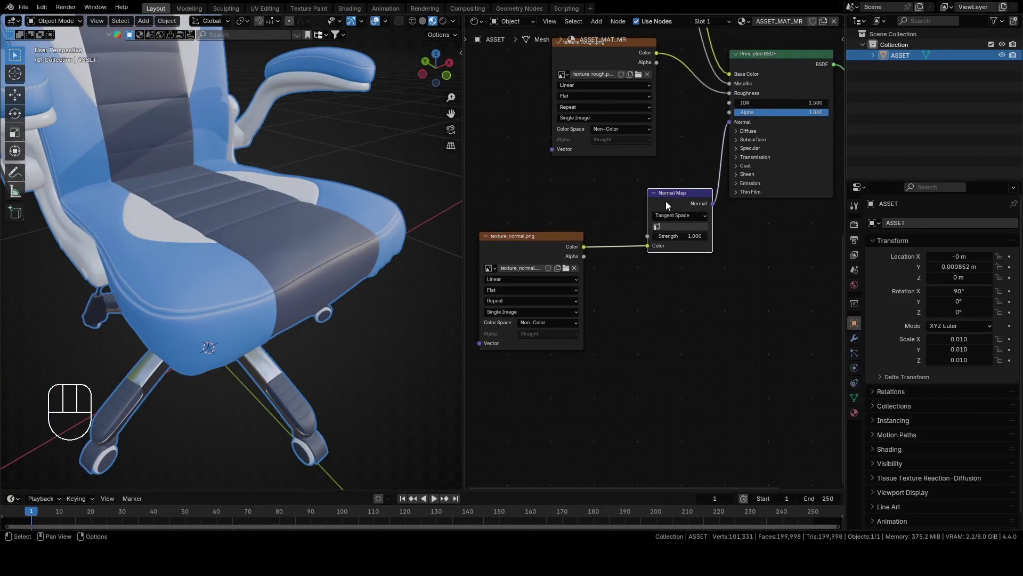
scroll(667, 200, down, 1)
drag(575, 241, 632, 237)
scroll(730, 207, down, 6)
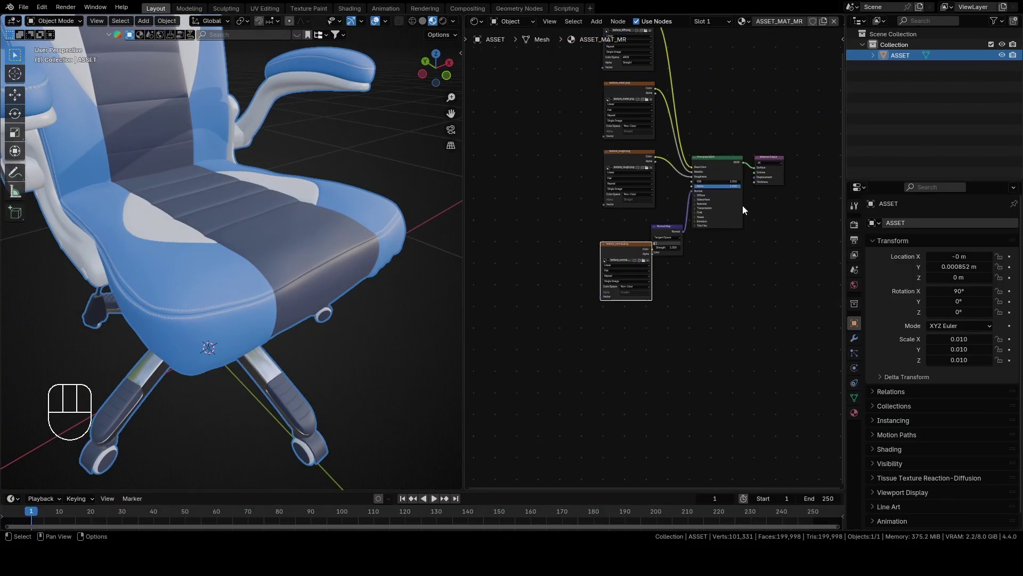
drag(811, 262, 678, 128)
drag(709, 203, 733, 194)
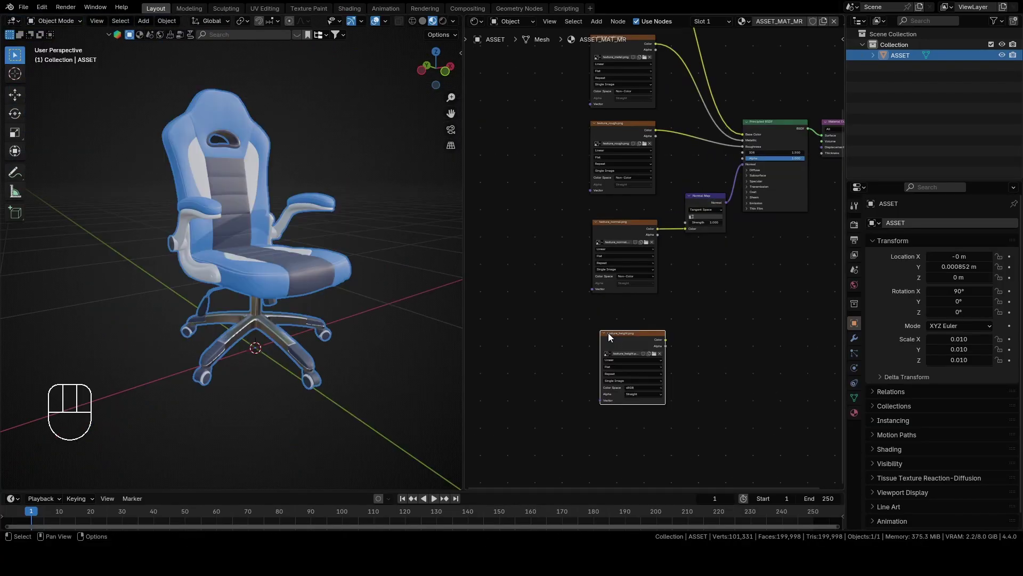
middle_drag(609, 332, 672, 299)
scroll(671, 299, up, 3)
drag(595, 318, 577, 291)
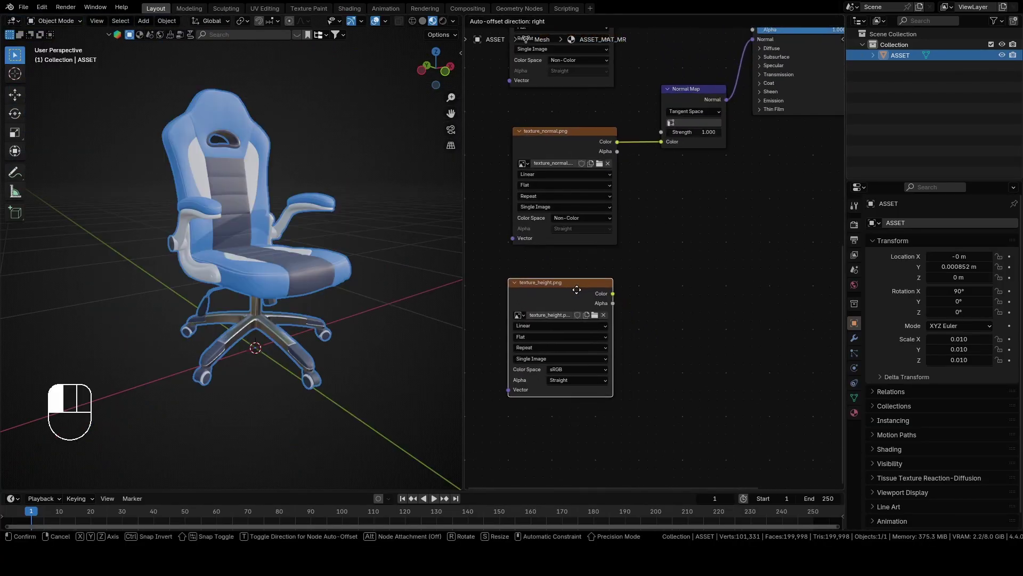
middle_drag(633, 291, 664, 263)
scroll(662, 260, up, 2)
scroll(613, 258, down, 2)
Step: Feed texture_height.png into a new Displacement node wired to Material Output Displacement
drag(542, 298, 659, 267)
text(displa)
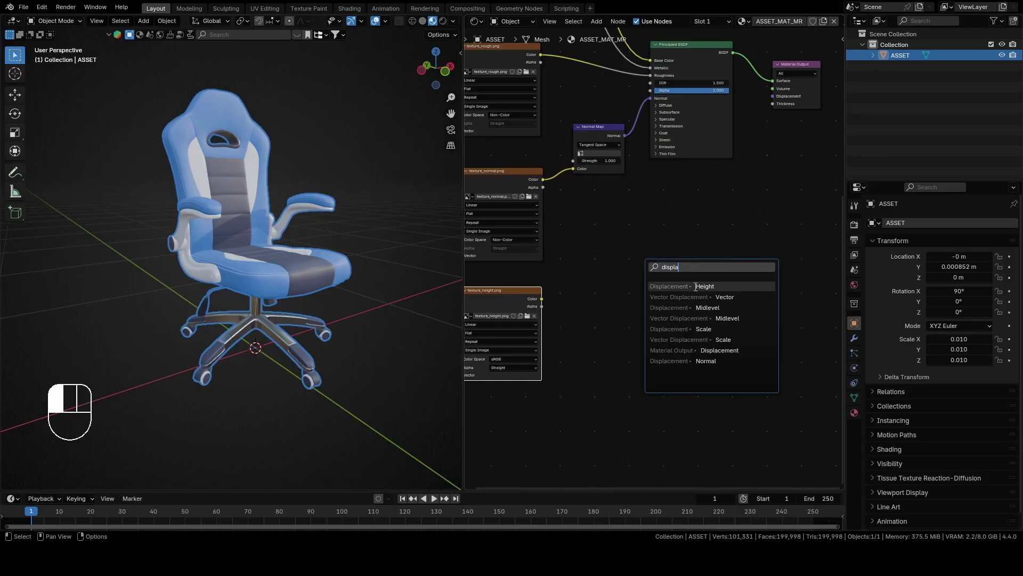
click(695, 286)
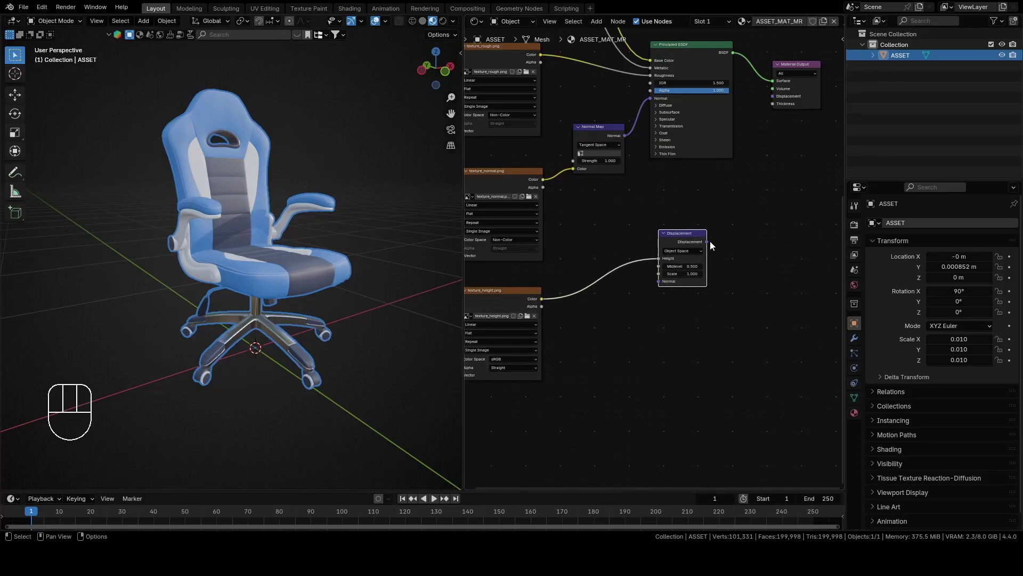
drag(706, 242, 764, 96)
Step: Set texture_height.png's colour space to Non-Color
middle_drag(653, 128, 675, 147)
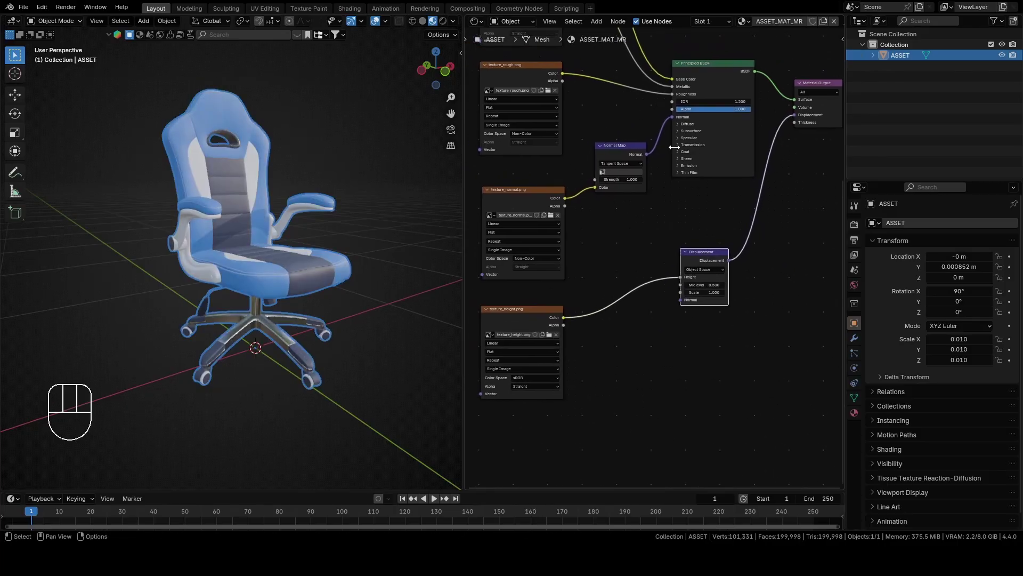
shift+middle_drag(536, 372, 612, 285)
scroll(630, 293, up, 3)
click(598, 296)
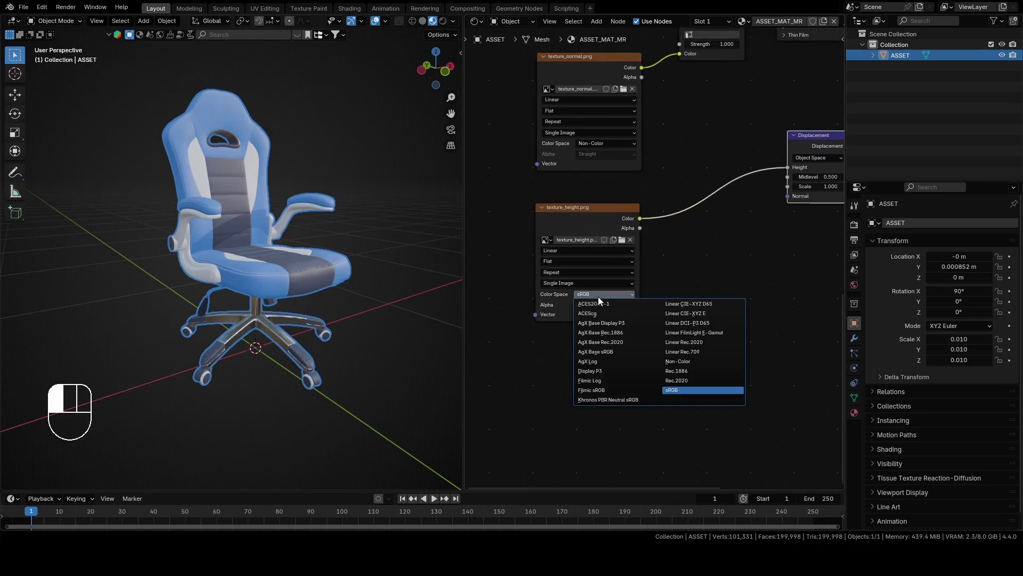
click(687, 361)
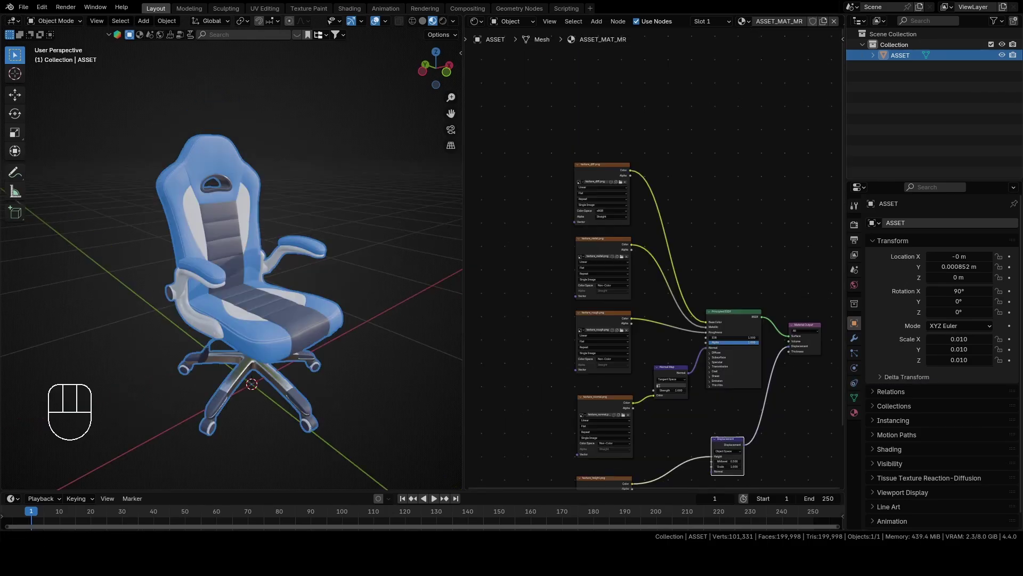
Step: Add a texture_occlusion.png image node near the diffuse texture
middle_drag(667, 139, 701, 240)
scroll(701, 234, up, 6)
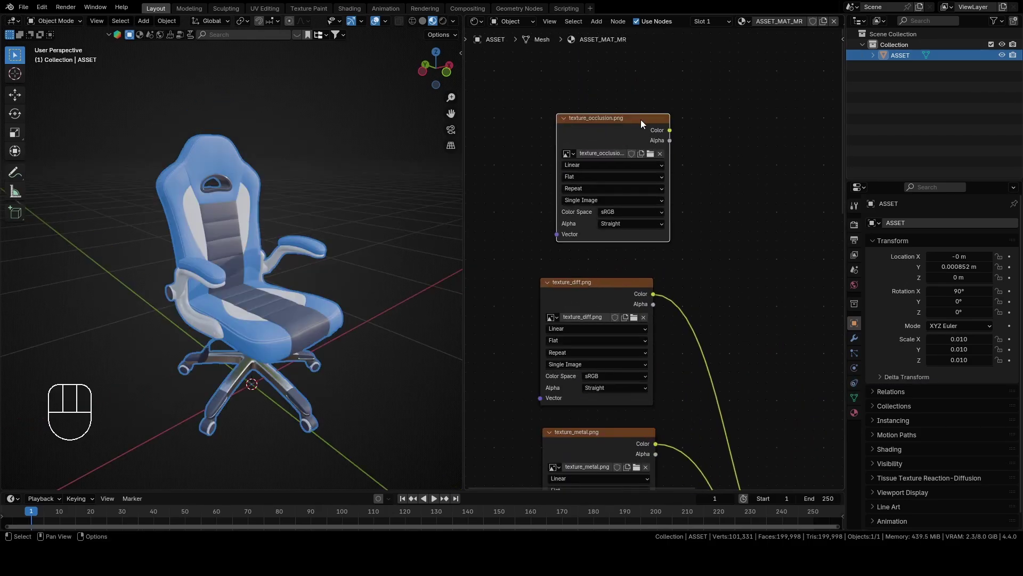
drag(642, 124, 621, 132)
click(621, 132)
scroll(766, 215, down, 4)
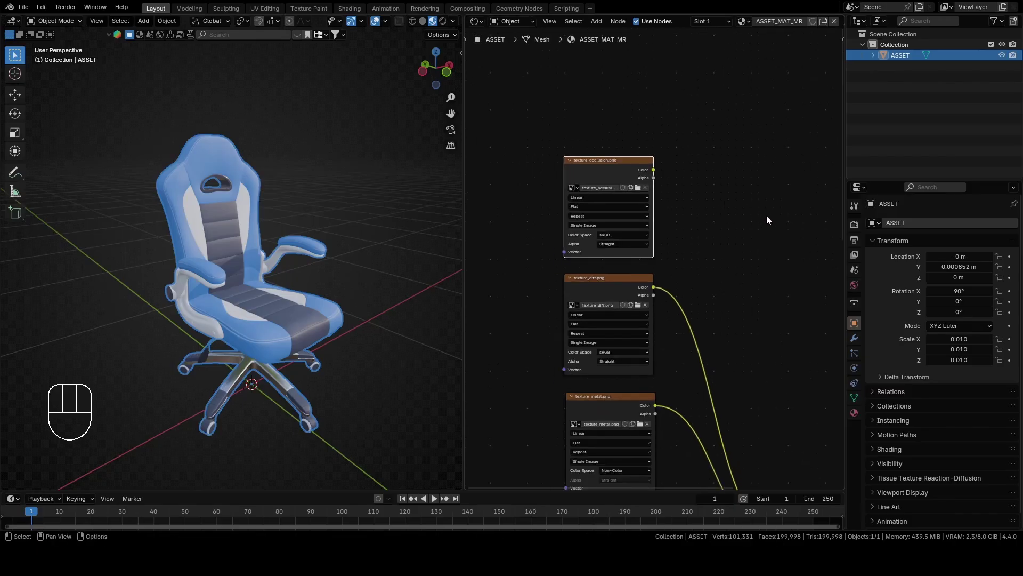
Step: Insert a Mix Color node into the diffuse-to-Base Color link, feeding occlusion into its B
click(597, 21)
mouse_move(622, 59)
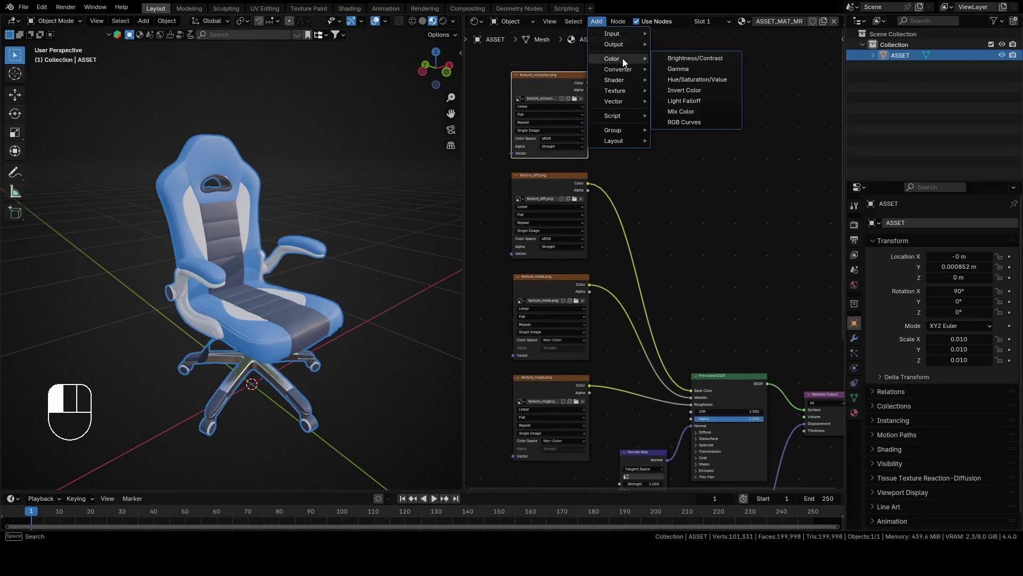
click(705, 109)
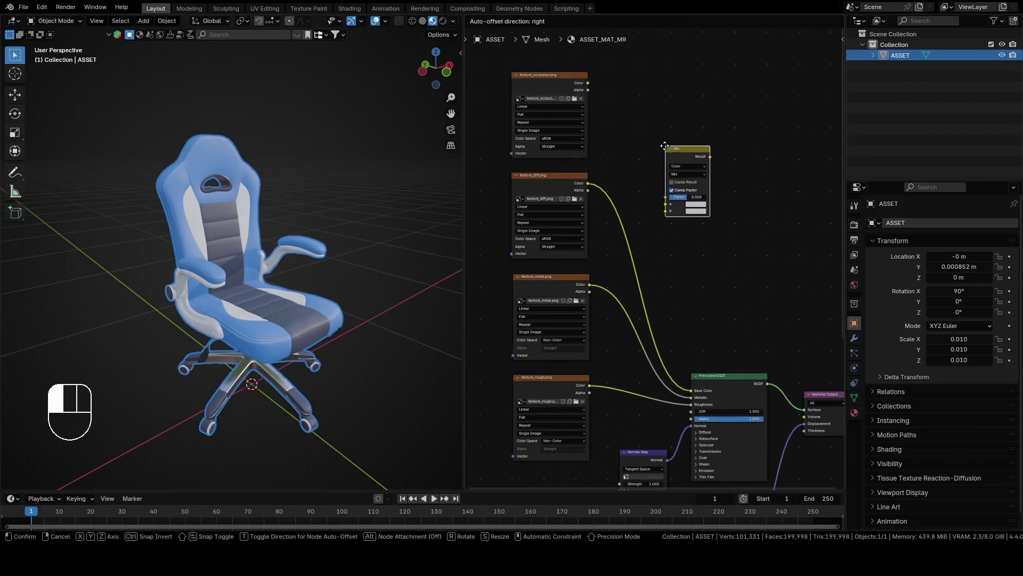
click(615, 159)
scroll(650, 126, up, 2)
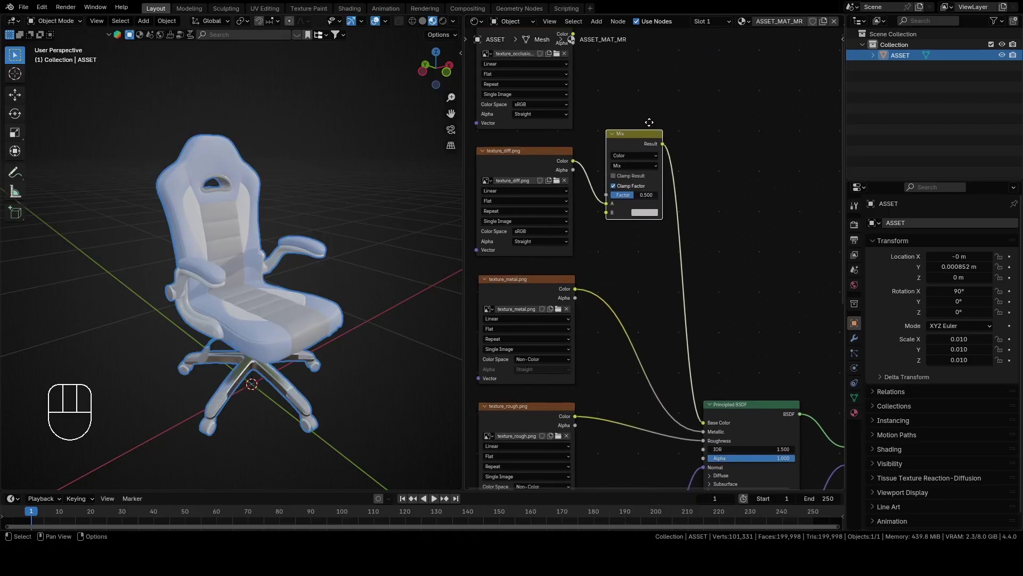
scroll(672, 100, up, 2)
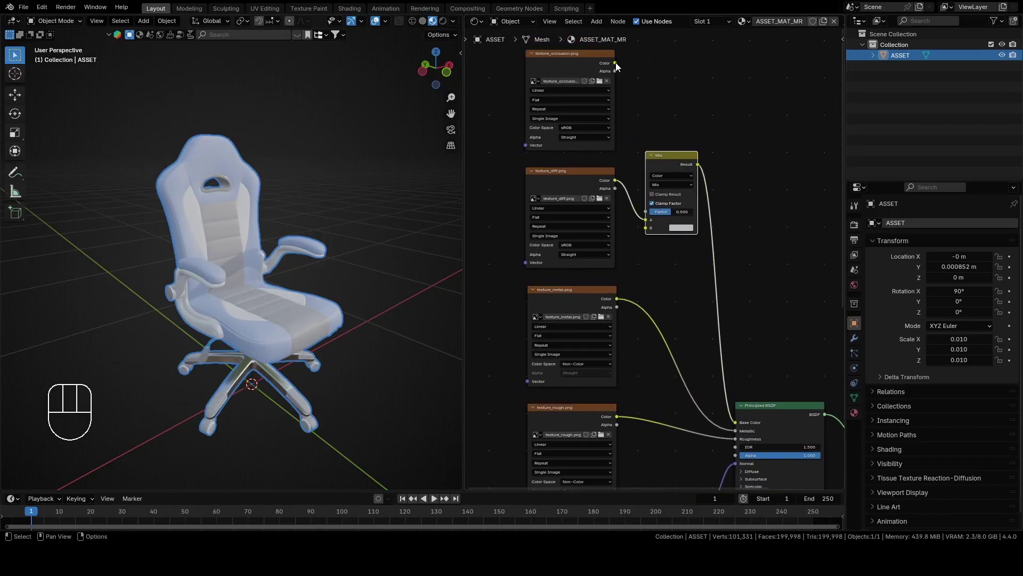
drag(615, 63, 647, 231)
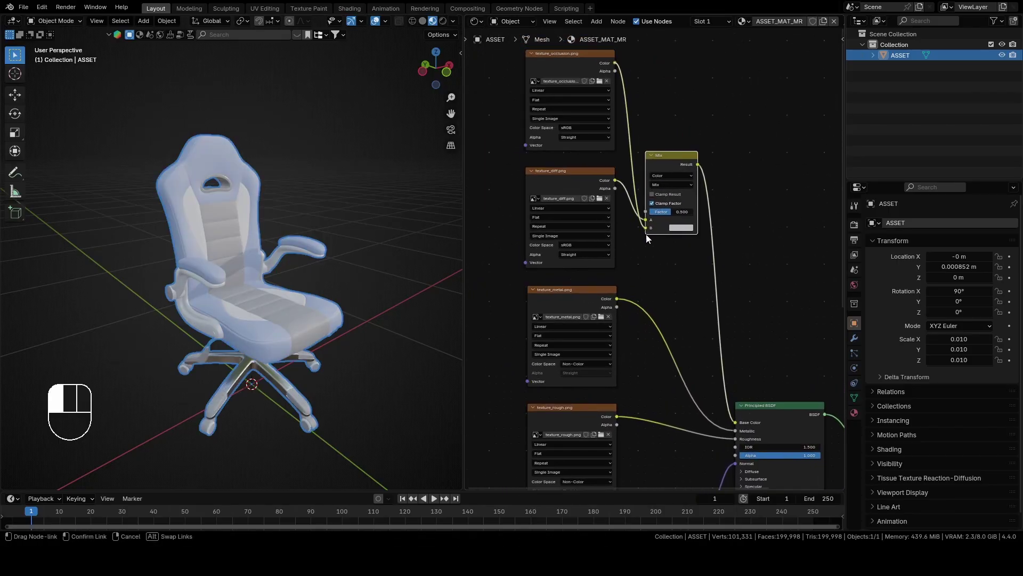
middle_drag(362, 267, 294, 274)
Step: Set the occlusion map to Non-Color and the Mix node to Multiply at factor 1.000
scroll(286, 274, up, 3)
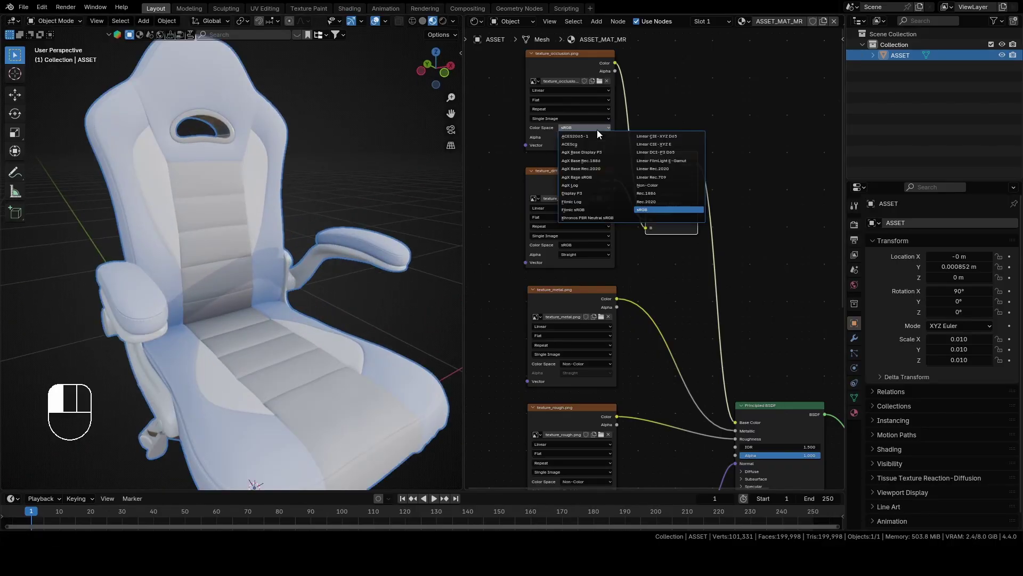
click(666, 187)
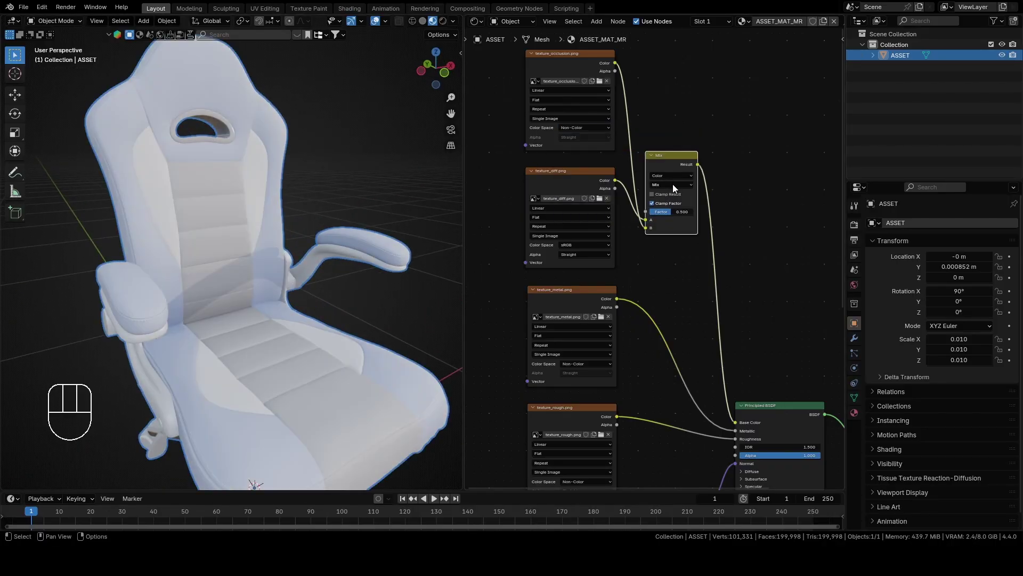
click(673, 184)
click(670, 223)
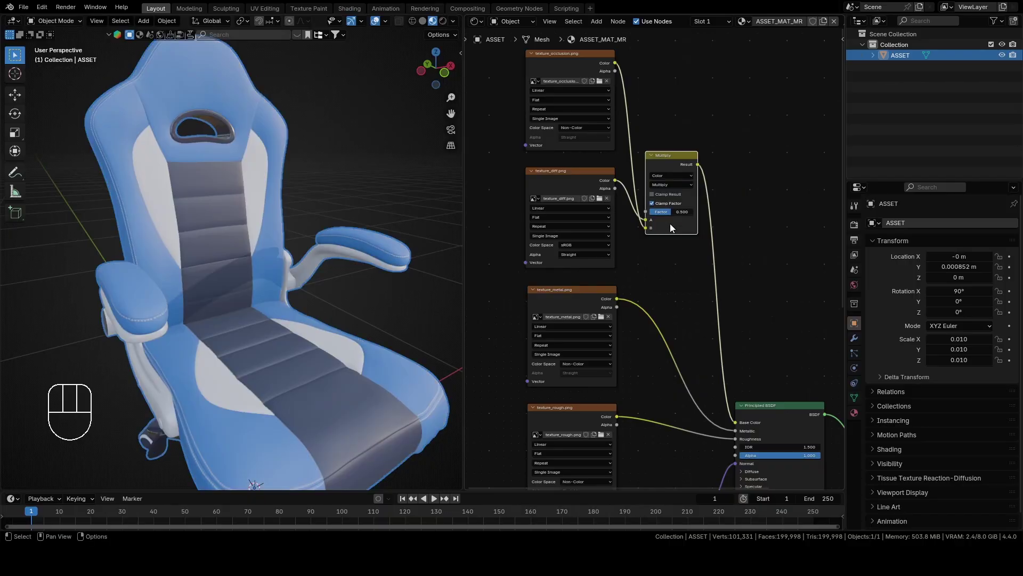
drag(673, 212, 693, 212)
mouse_move(331, 277)
middle_down()
mouse_move(241, 275)
mouse_move(241, 217)
mouse_move(265, 248)
middle_up()
scroll(337, 261, up, 4)
middle_drag(337, 261, 238, 251)
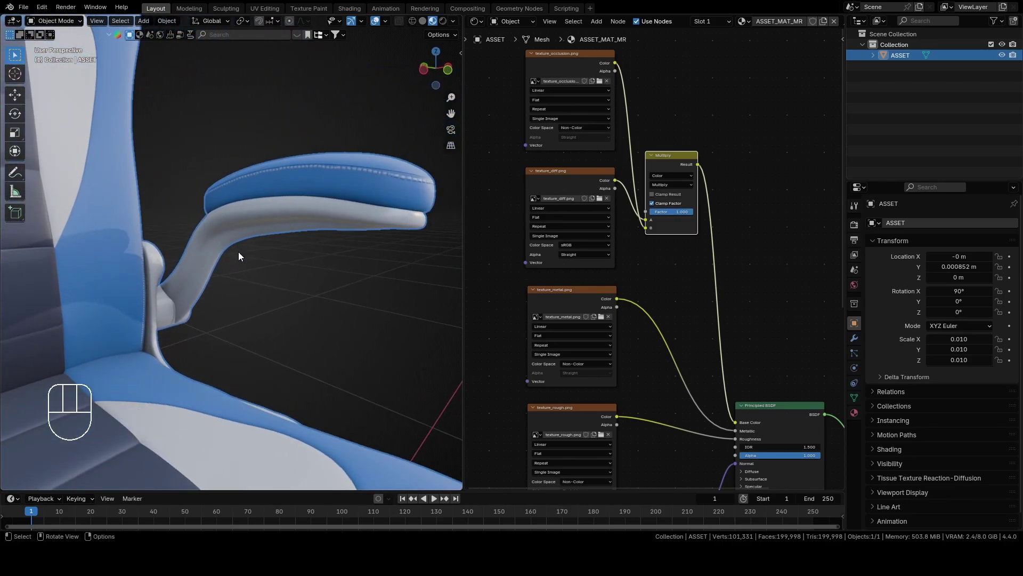
mouse_move(673, 215)
mouse_down()
mouse_move(632, 215)
mouse_move(687, 214)
mouse_up()
middle_drag(213, 255, 319, 220)
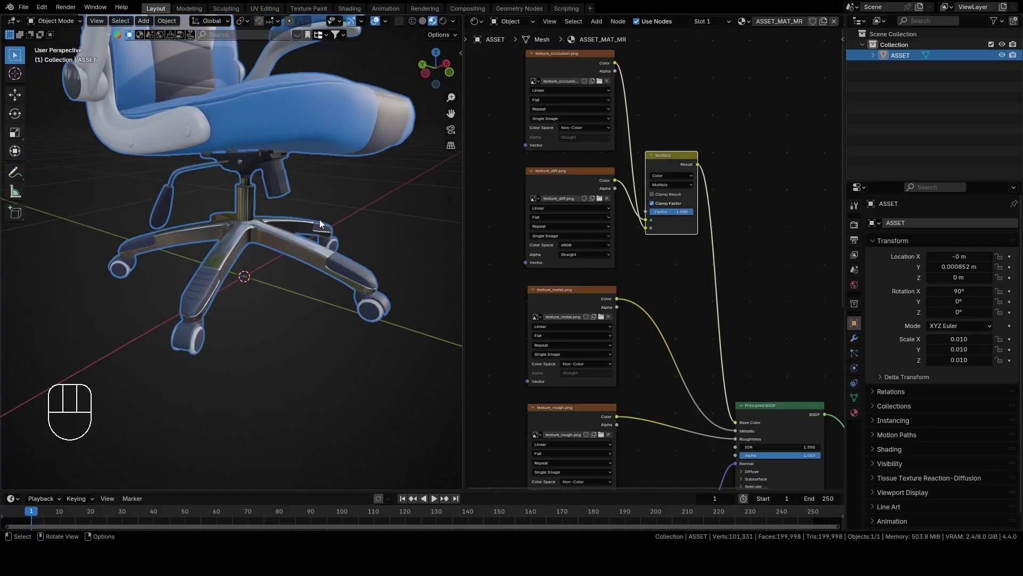
mouse_move(664, 211)
mouse_down()
mouse_move(642, 211)
mouse_move(679, 211)
mouse_up()
scroll(350, 208, down, 5)
mouse_move(350, 208)
middle_down()
mouse_move(340, 264)
mouse_move(245, 260)
mouse_move(280, 267)
mouse_move(341, 251)
mouse_move(336, 257)
middle_up()
scroll(661, 259, down, 9)
middle_drag(750, 261, 708, 221)
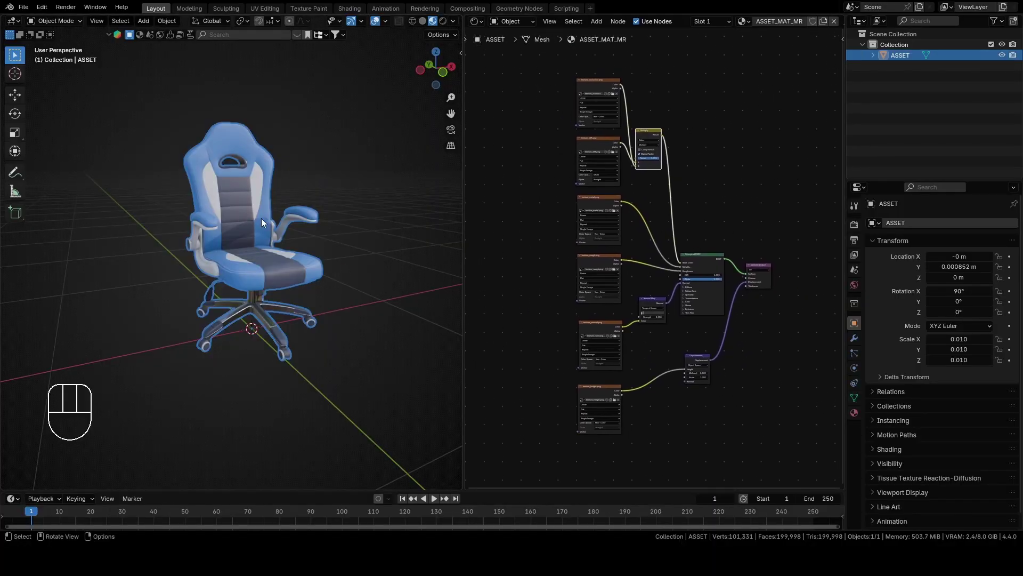
middle_drag(261, 219, 287, 235)
scroll(292, 259, up, 2)
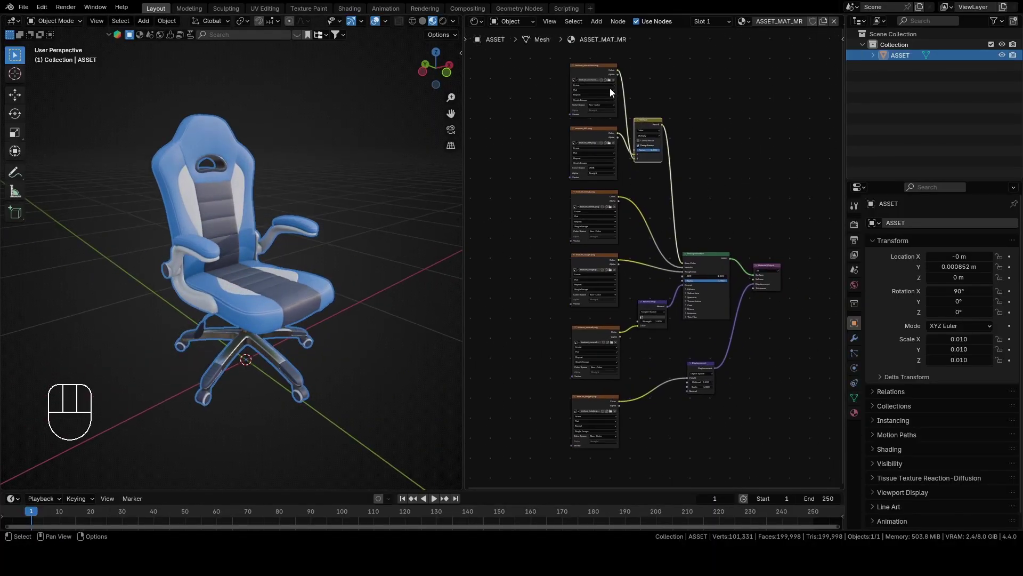